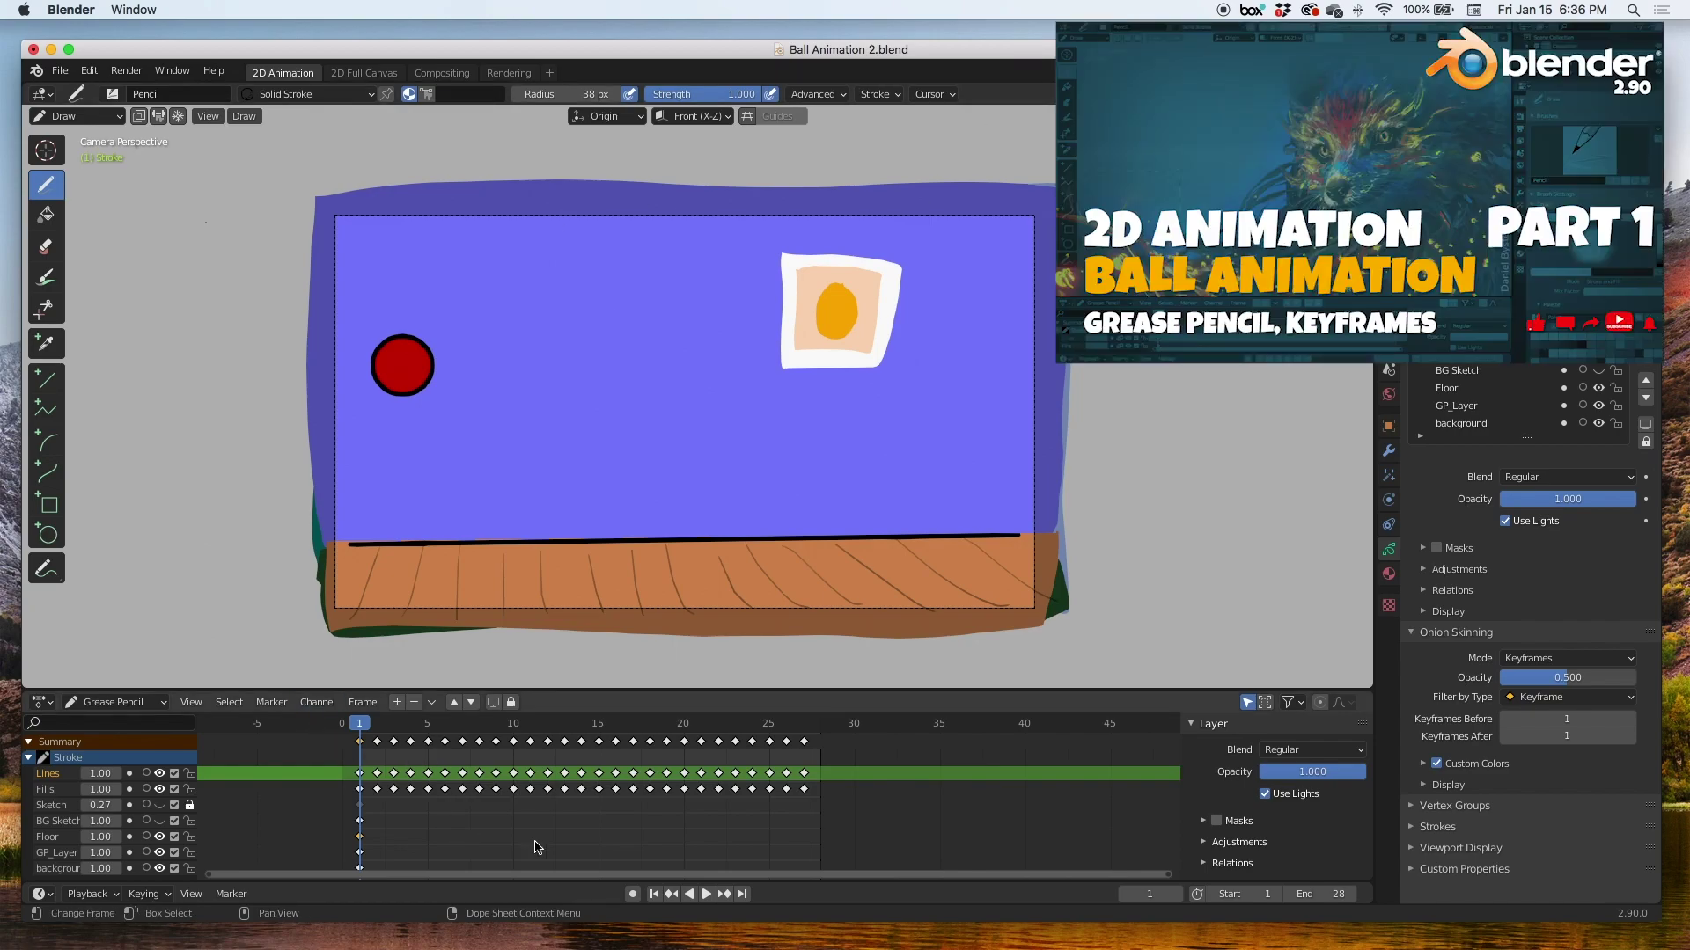
Step: Start playback of the red ball bouncing across the room over frames 1–28
left_click(706, 894)
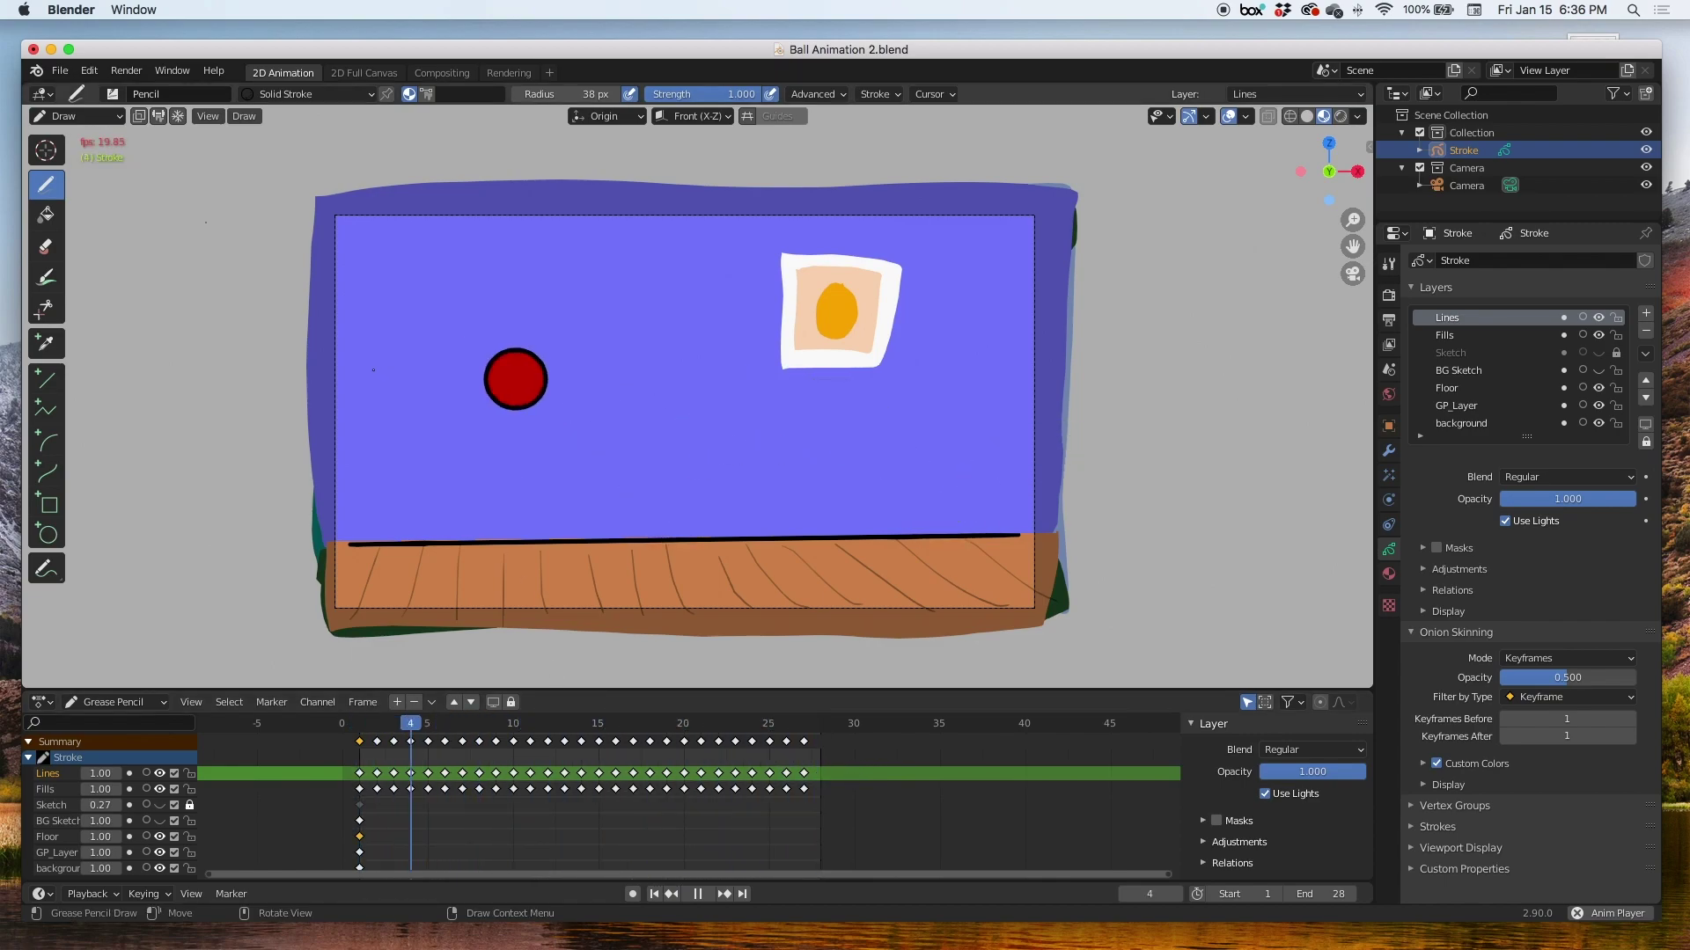
Step: Stop playback and rewind the playhead to frame 1
left_click(445, 724)
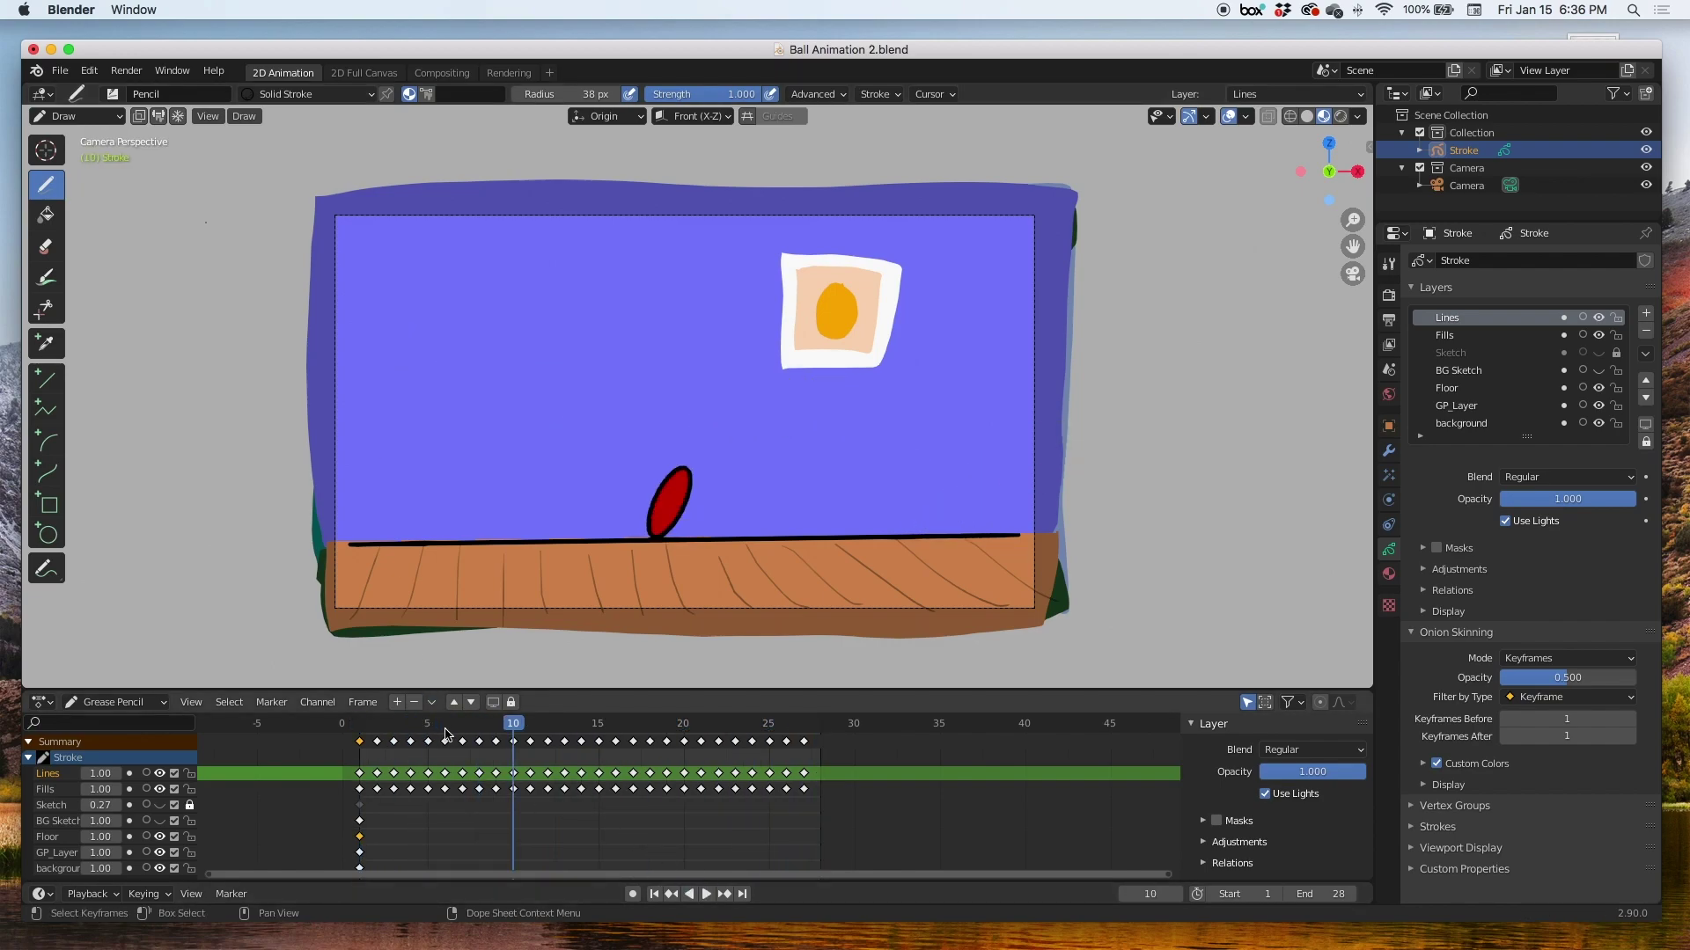
left_click_drag(404, 726, 359, 726)
key("space")
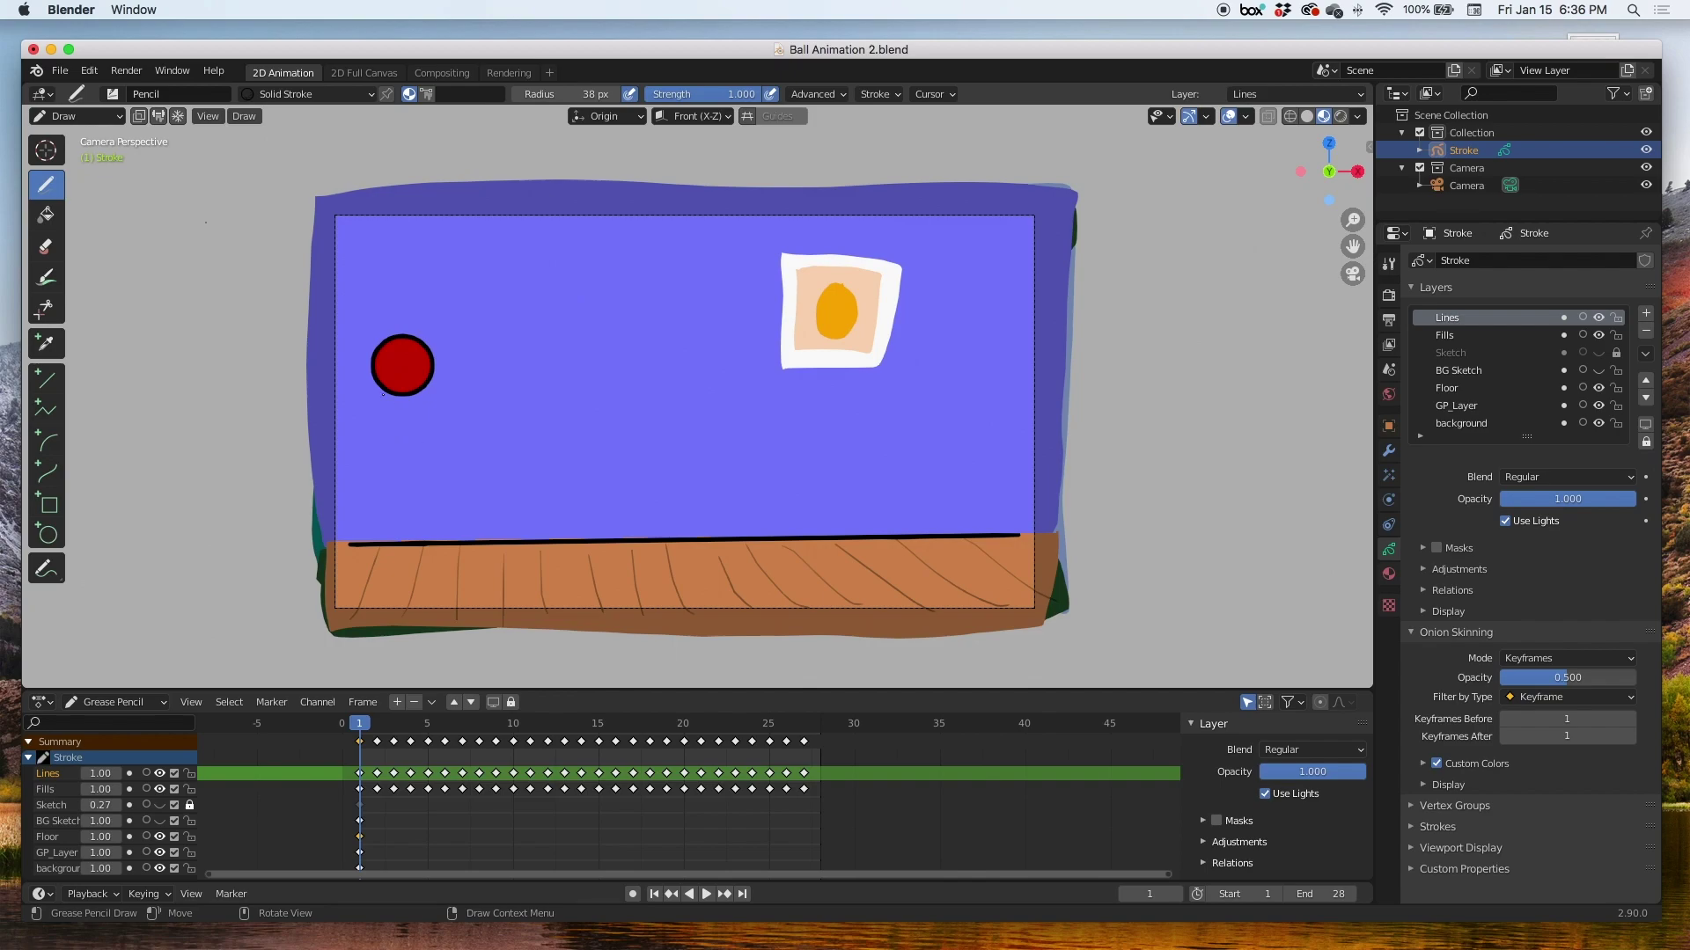
Step: Replay the bounce, pausing at frame 9 on the floor squash, then stopping at frame 27
key("space")
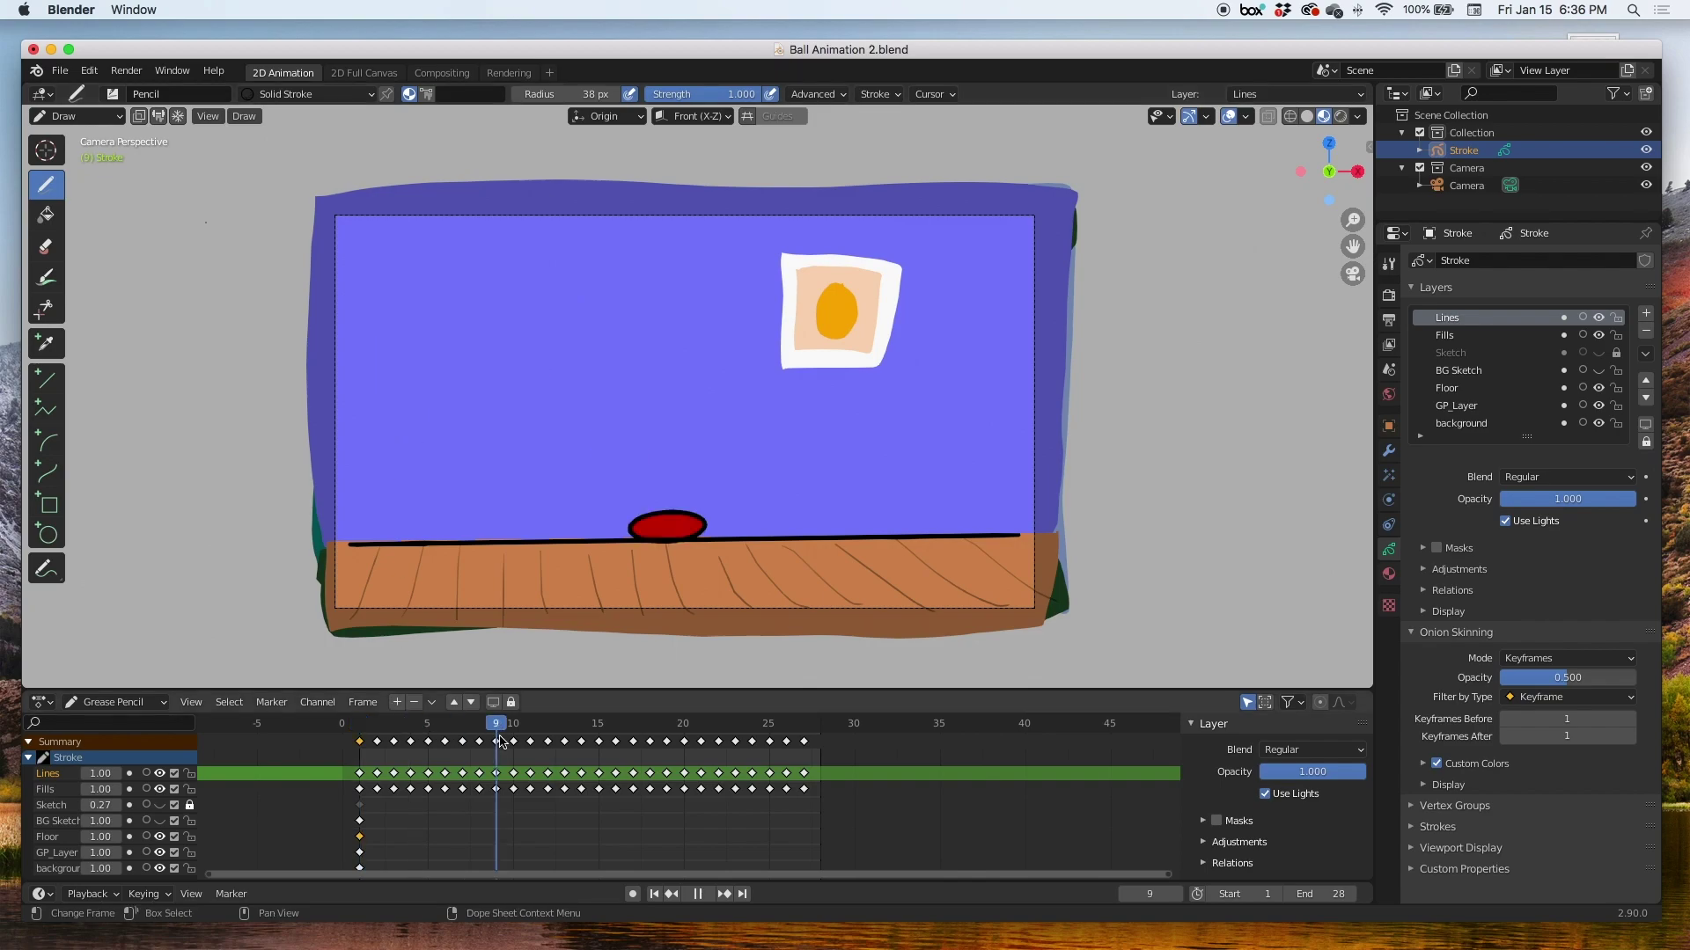
key("space")
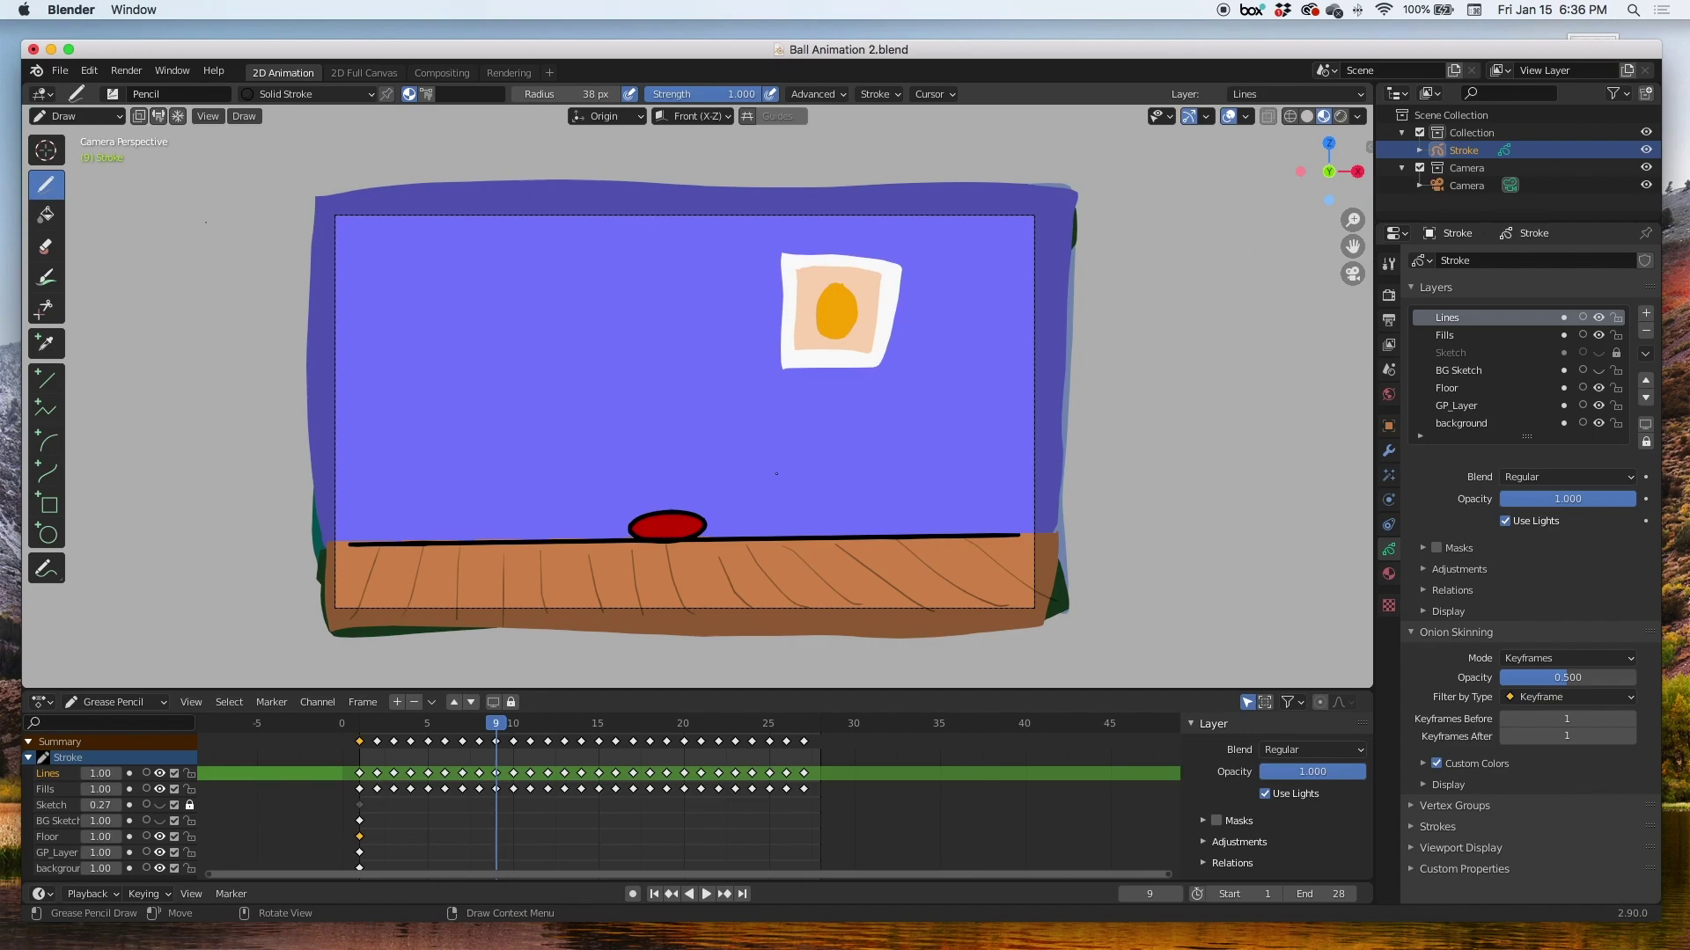
key("space")
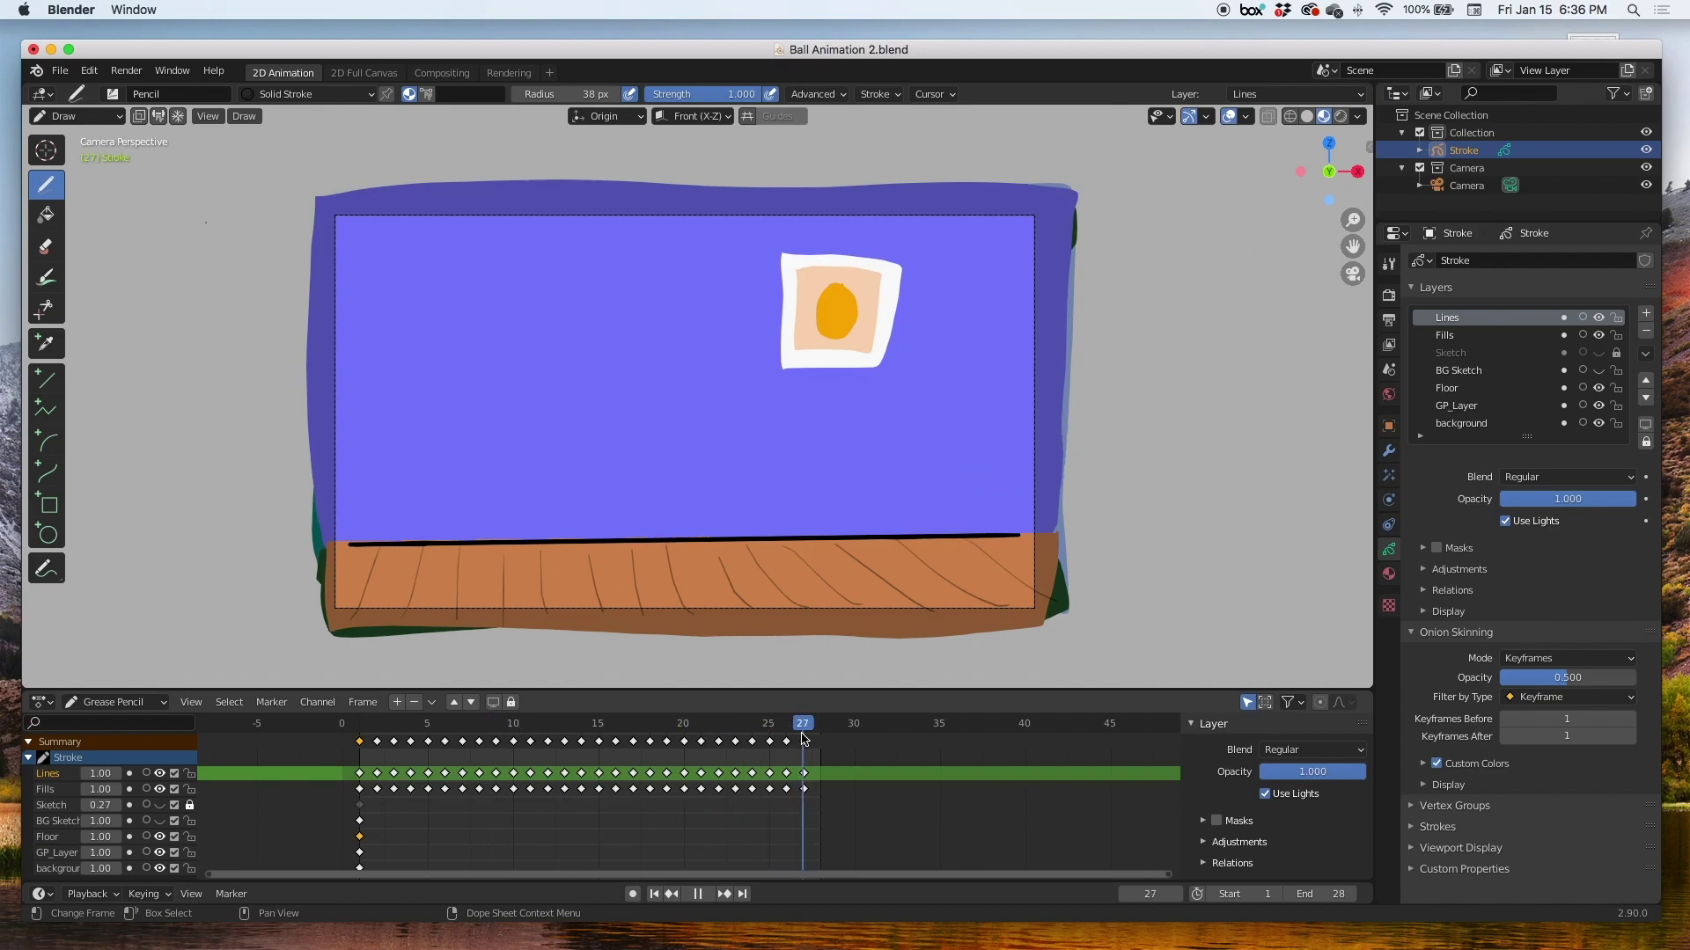
key("space")
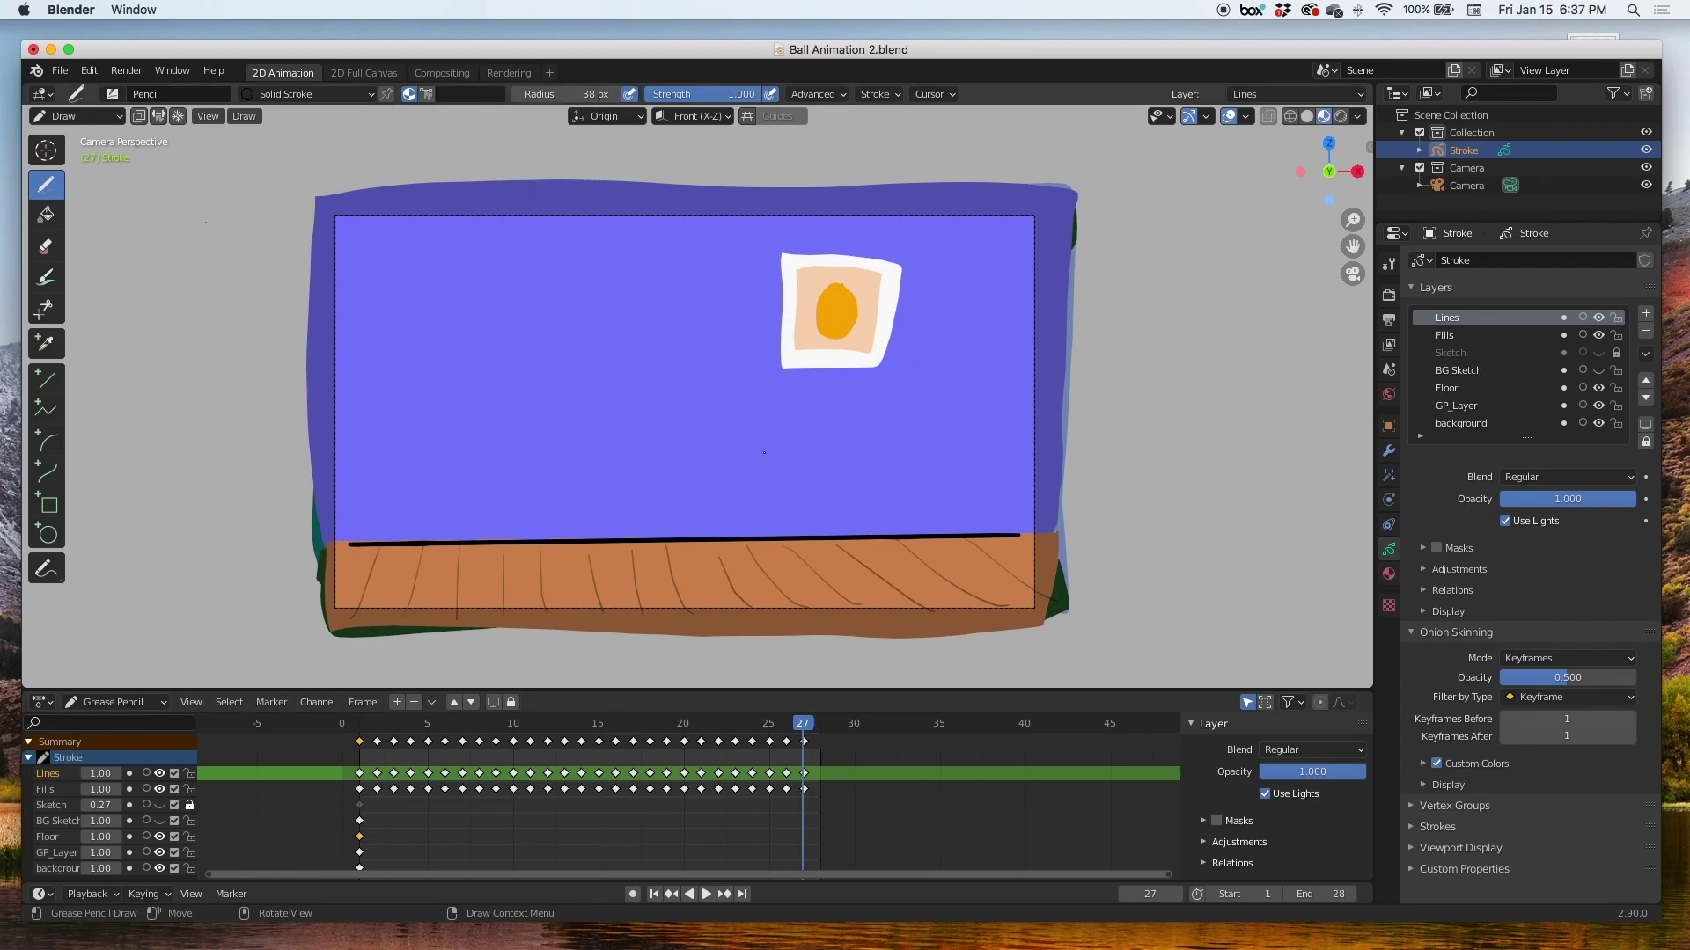
middle_click_drag(832, 432, 750, 446)
scroll(748, 447, "down", 5)
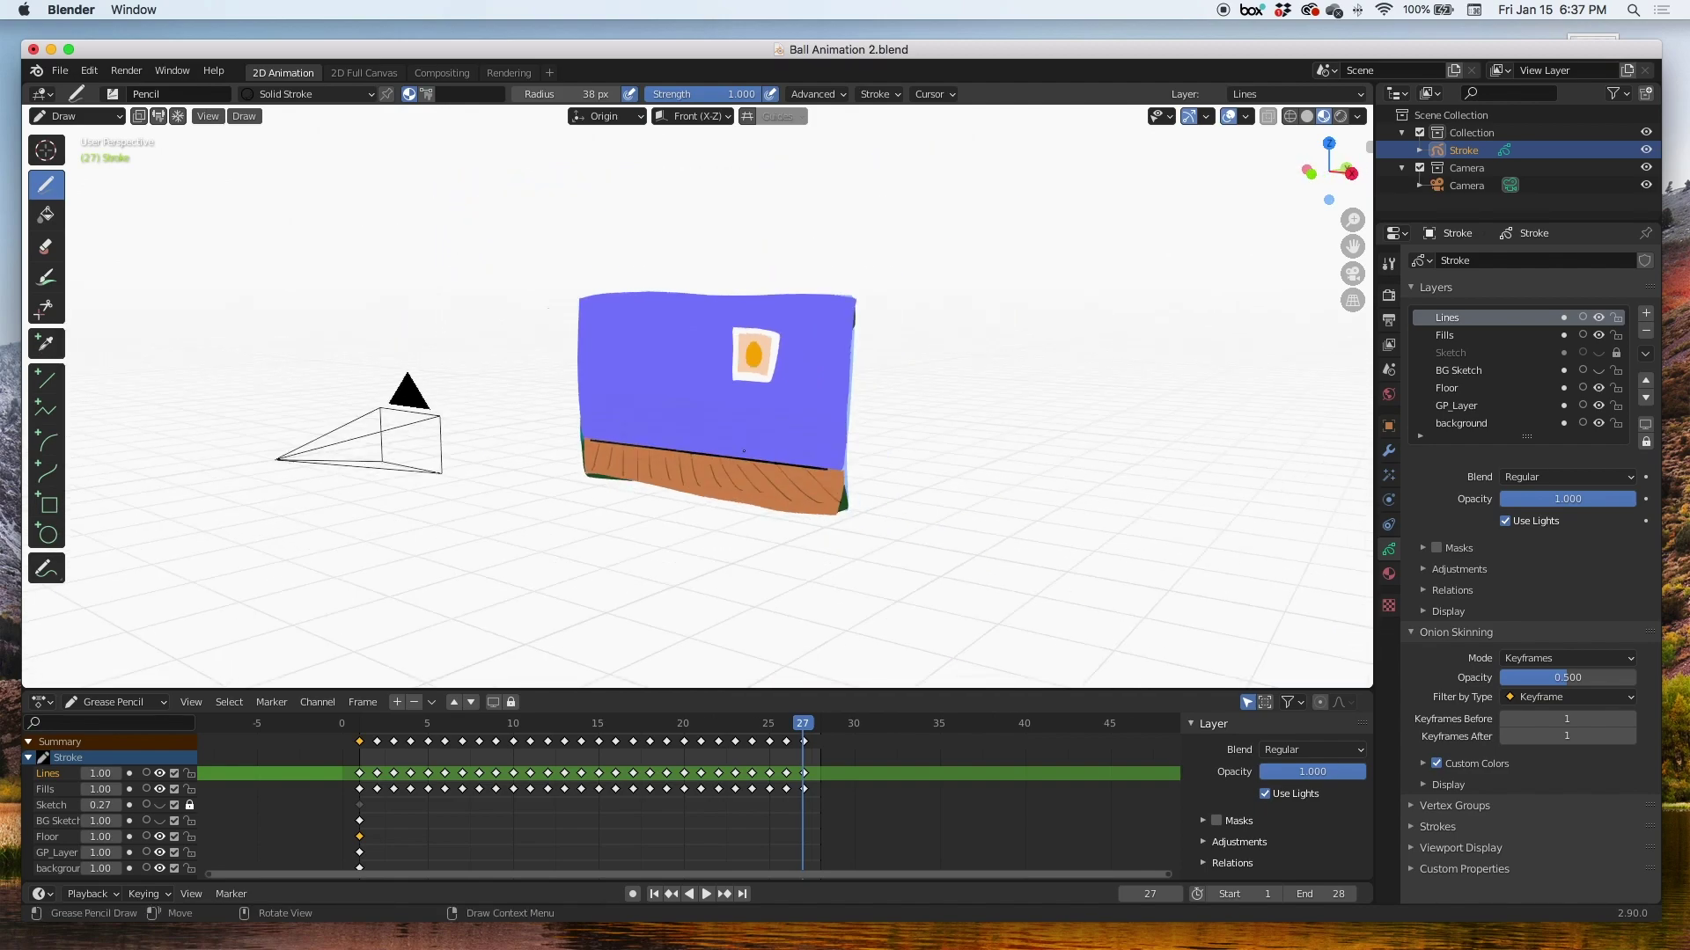
middle_click_drag(533, 470, 580, 472)
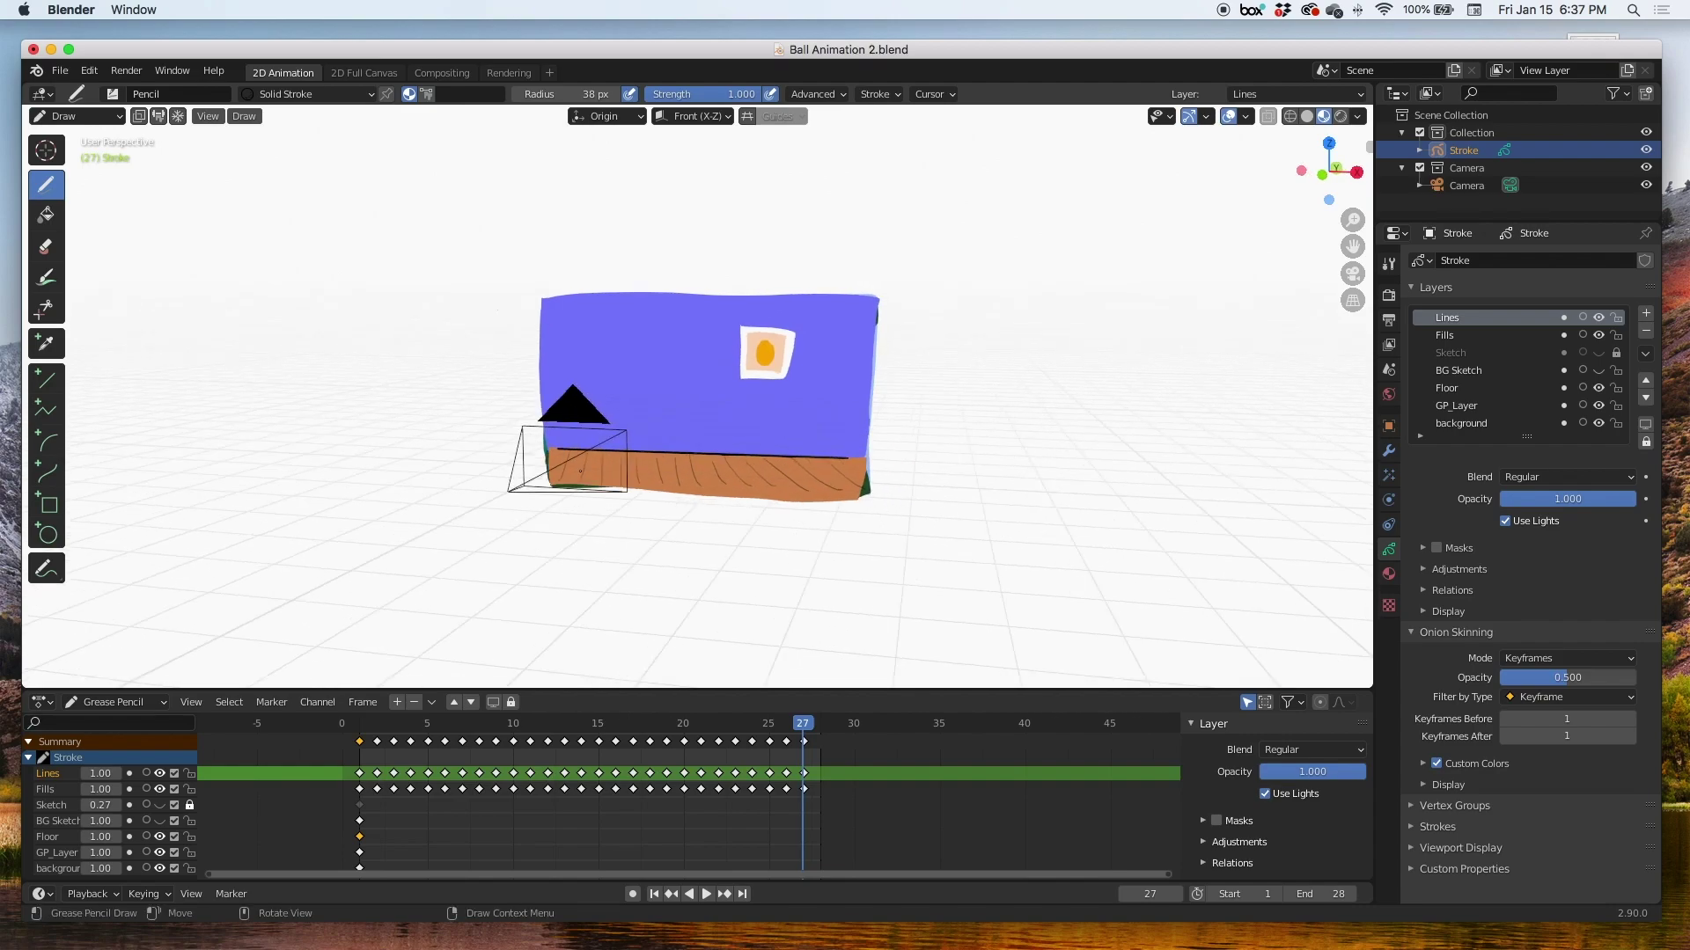
middle_click_drag(690, 494, 509, 445)
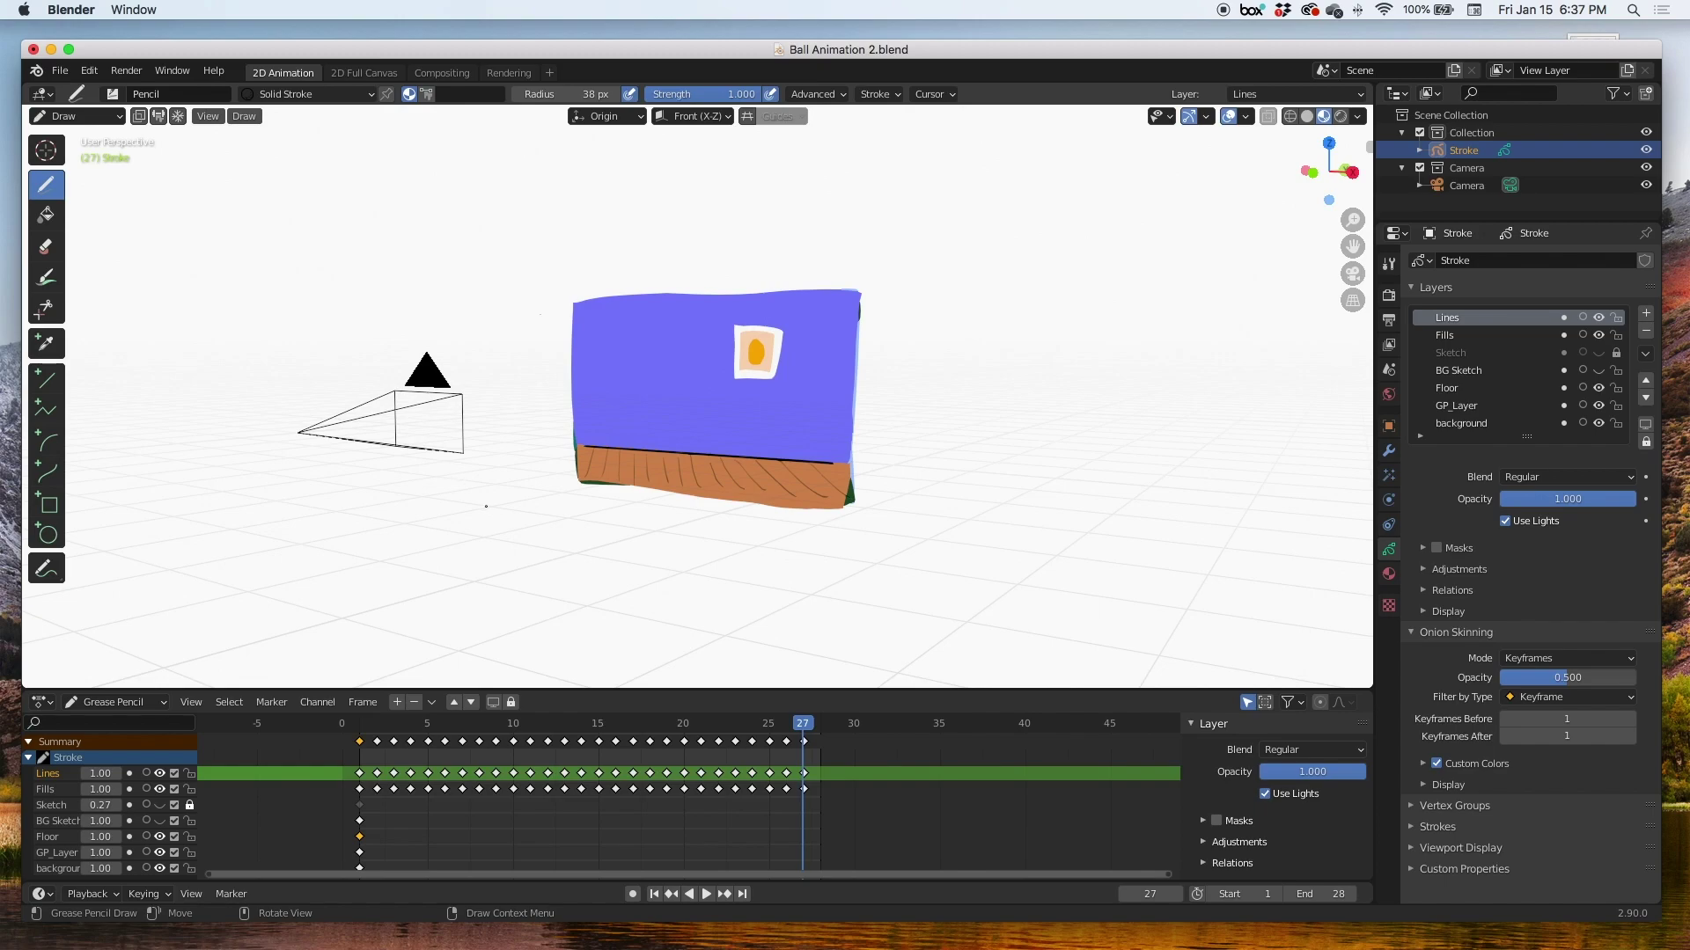
middle_click_drag(485, 506, 565, 497)
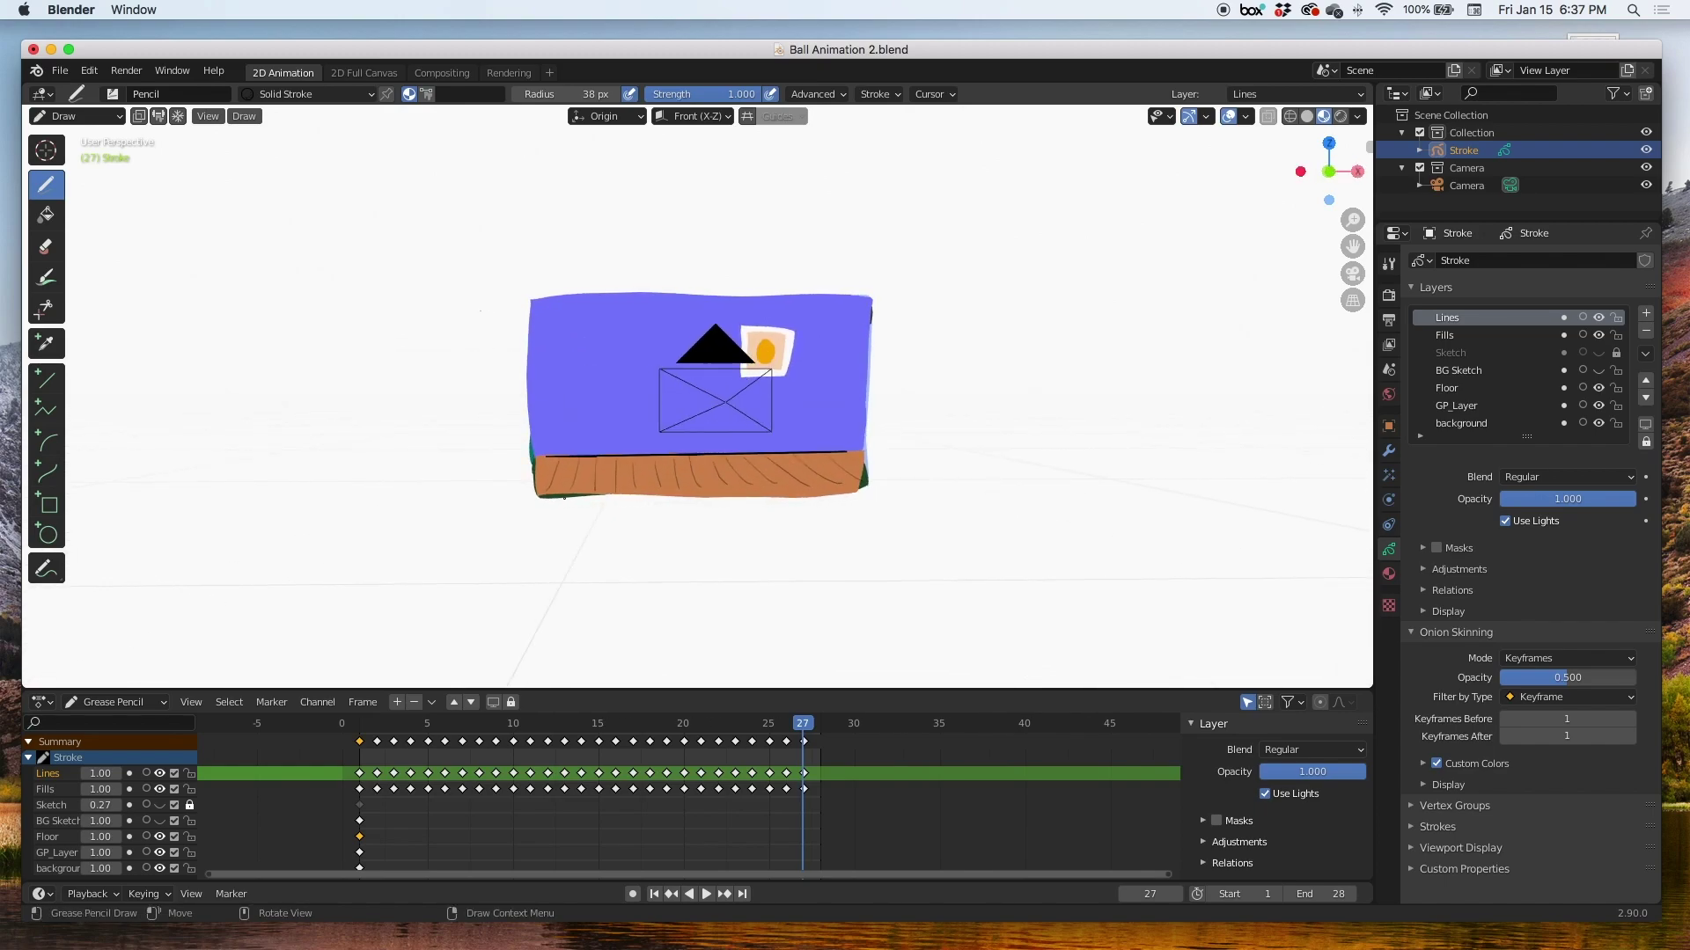
key("KP_0")
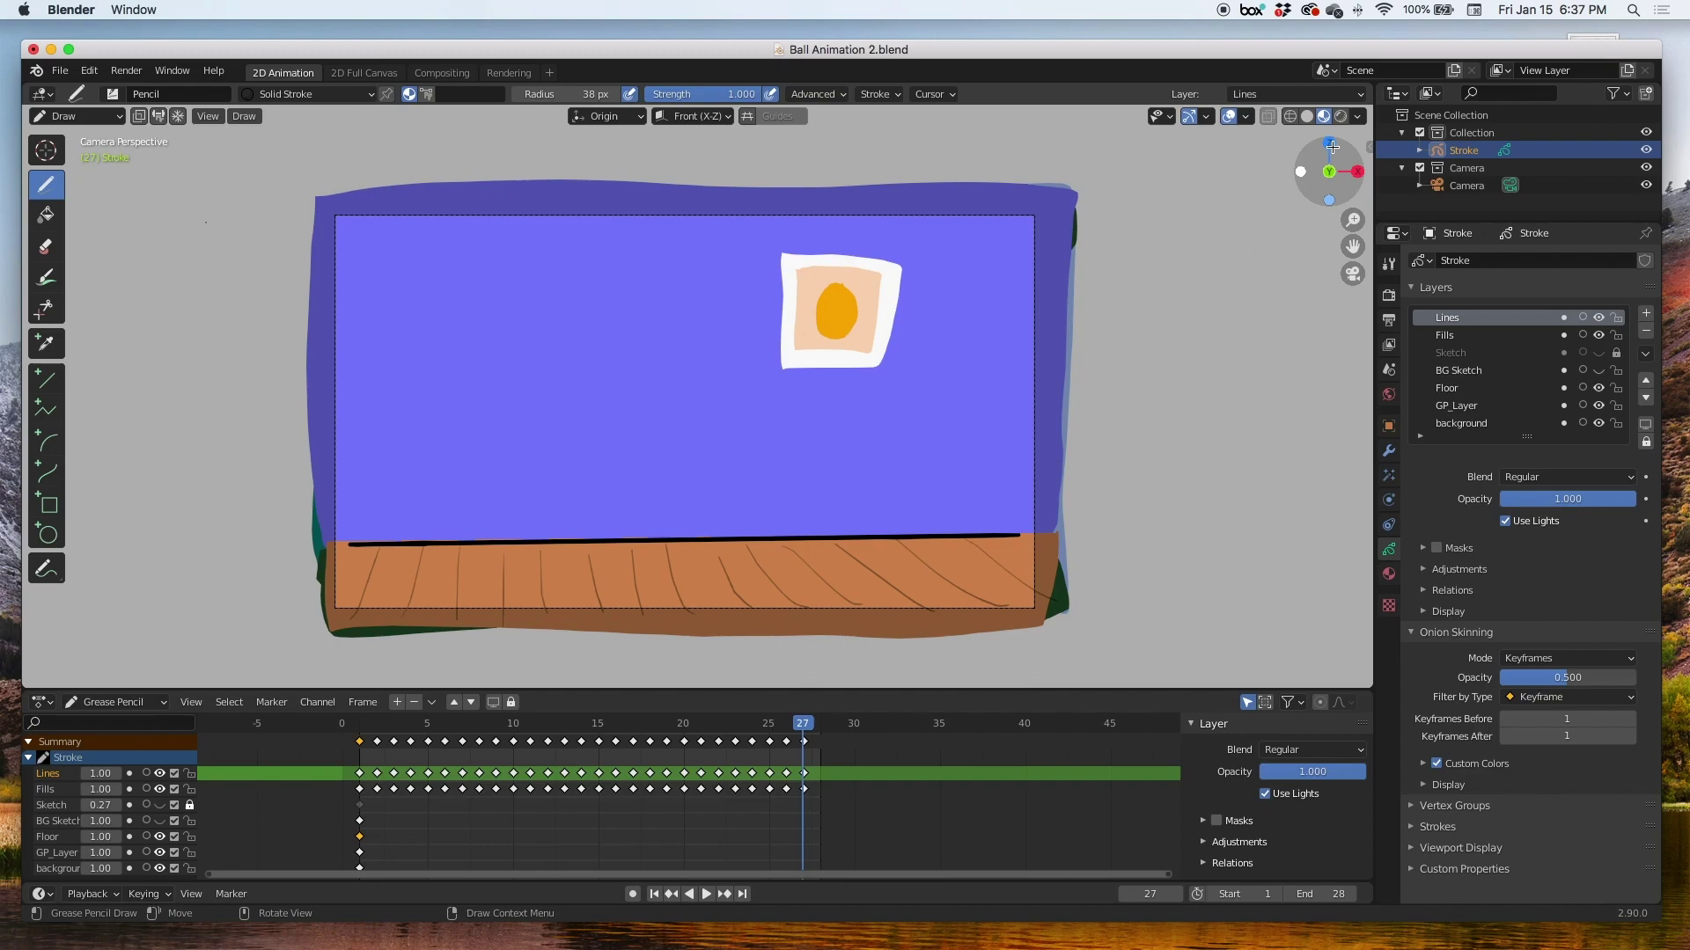
Step: Split the 3D view in two and orbit the right view to show the camera beside the wall
left_click_drag(1366, 88, 699, 130)
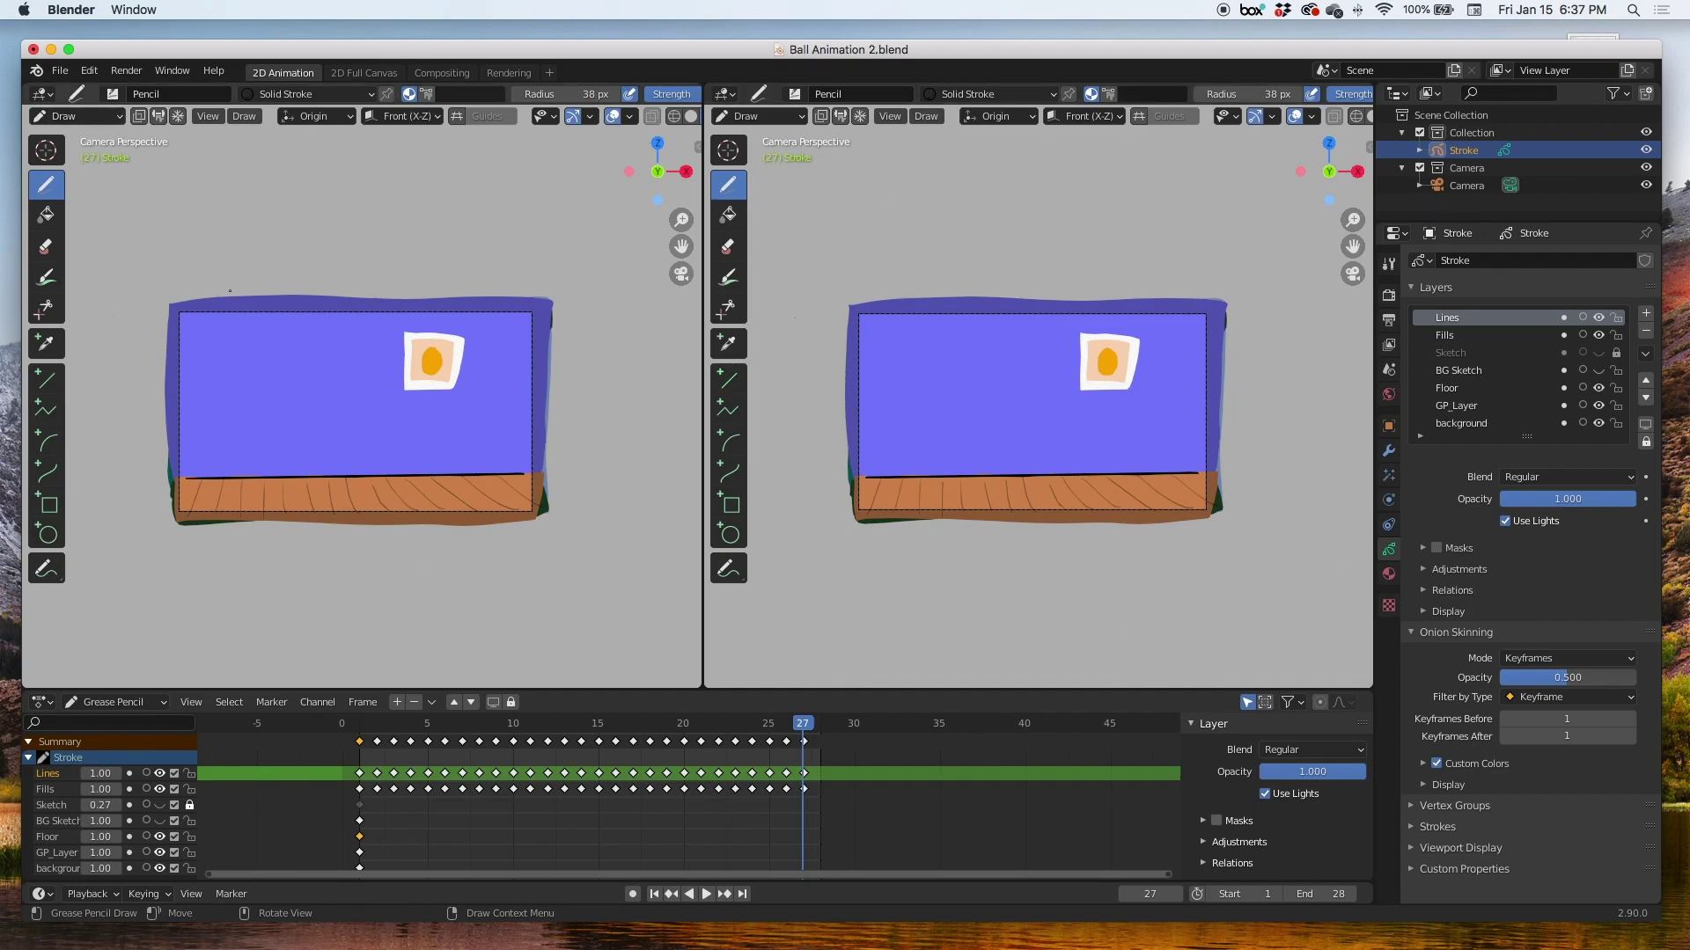
middle_click_drag(1078, 358, 1013, 388)
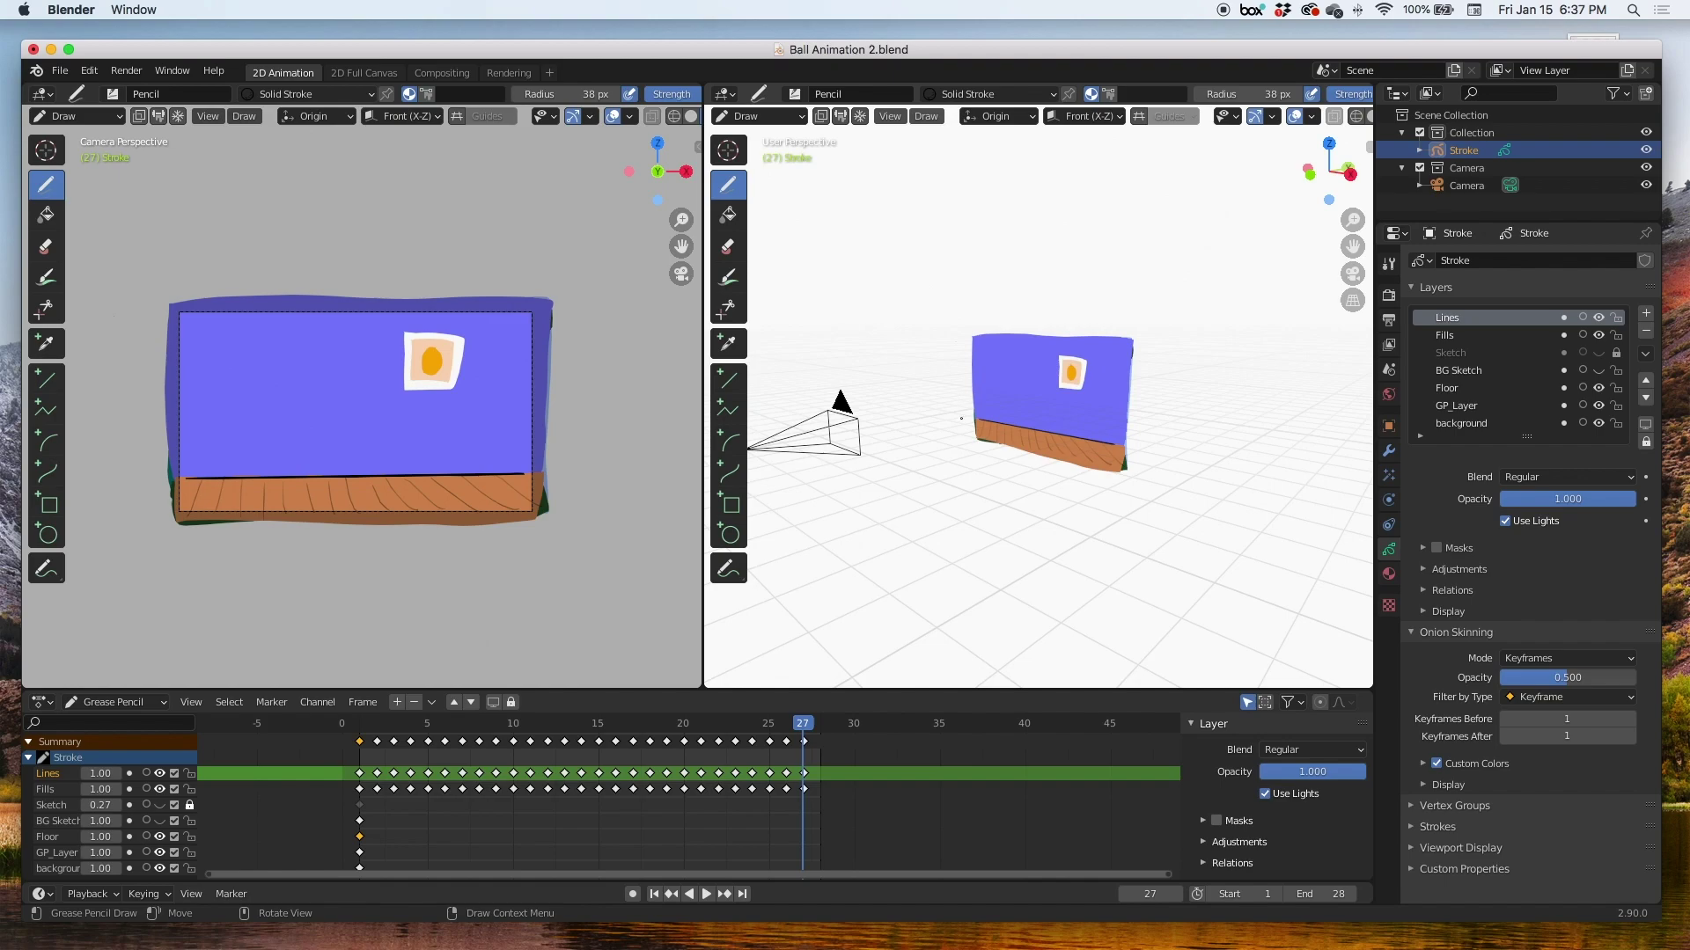
middle_click_drag(953, 429, 995, 443)
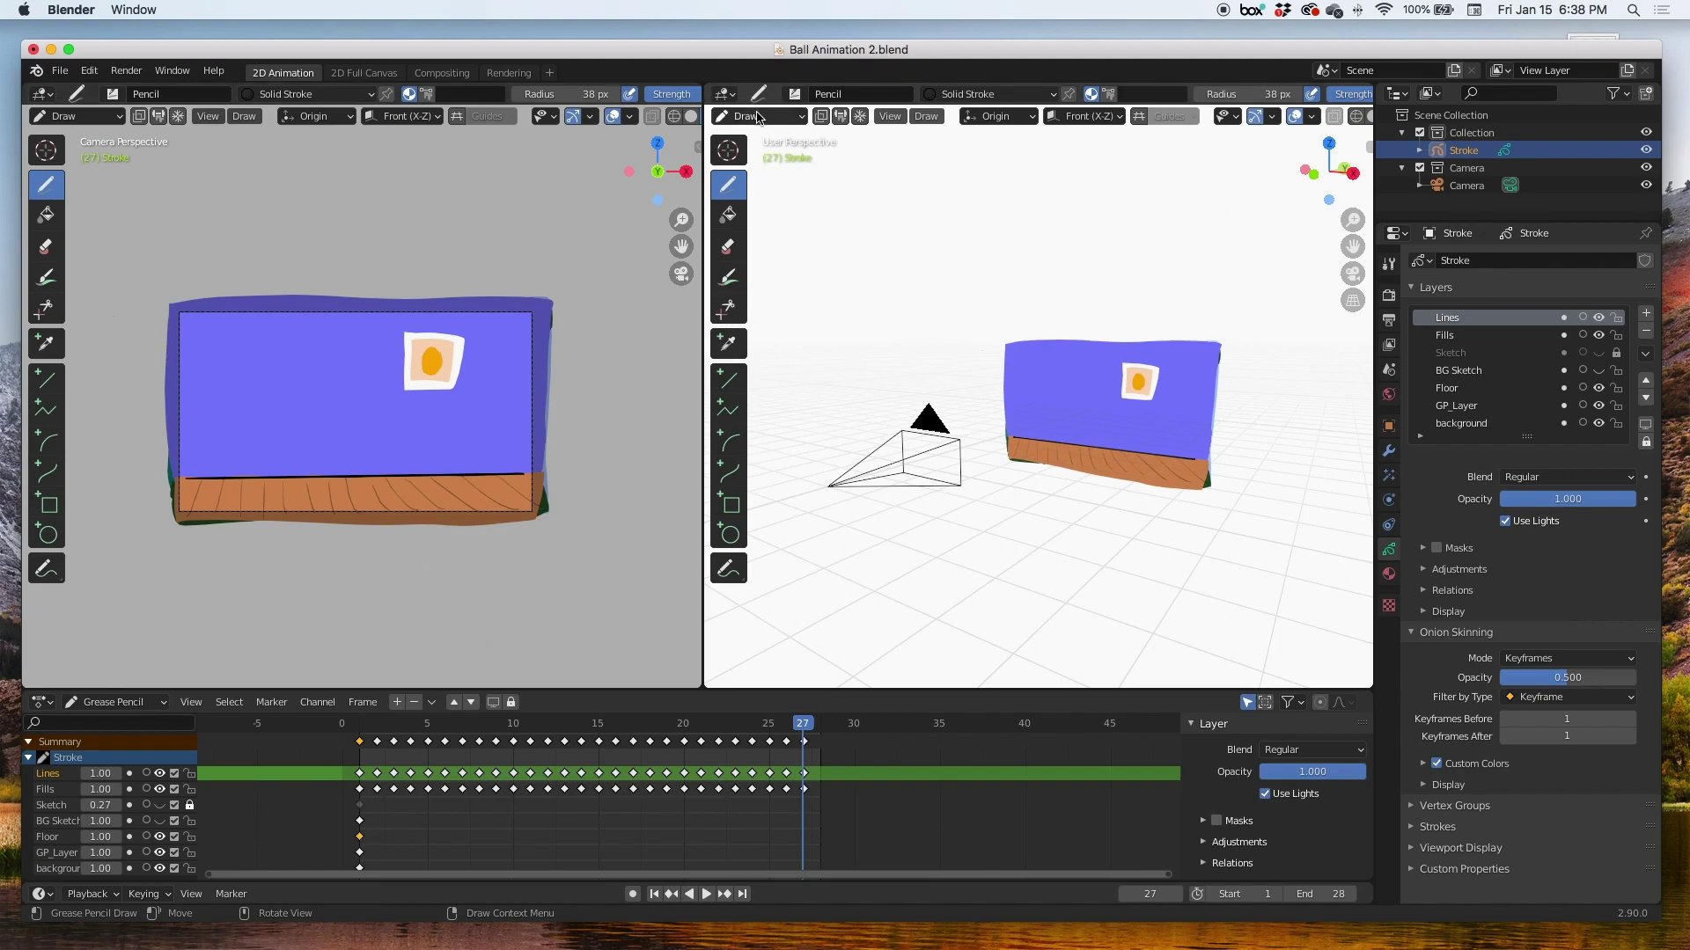
Step: Switch to Object Mode and select the camera in the right viewport
left_click(759, 116)
left_click(762, 136)
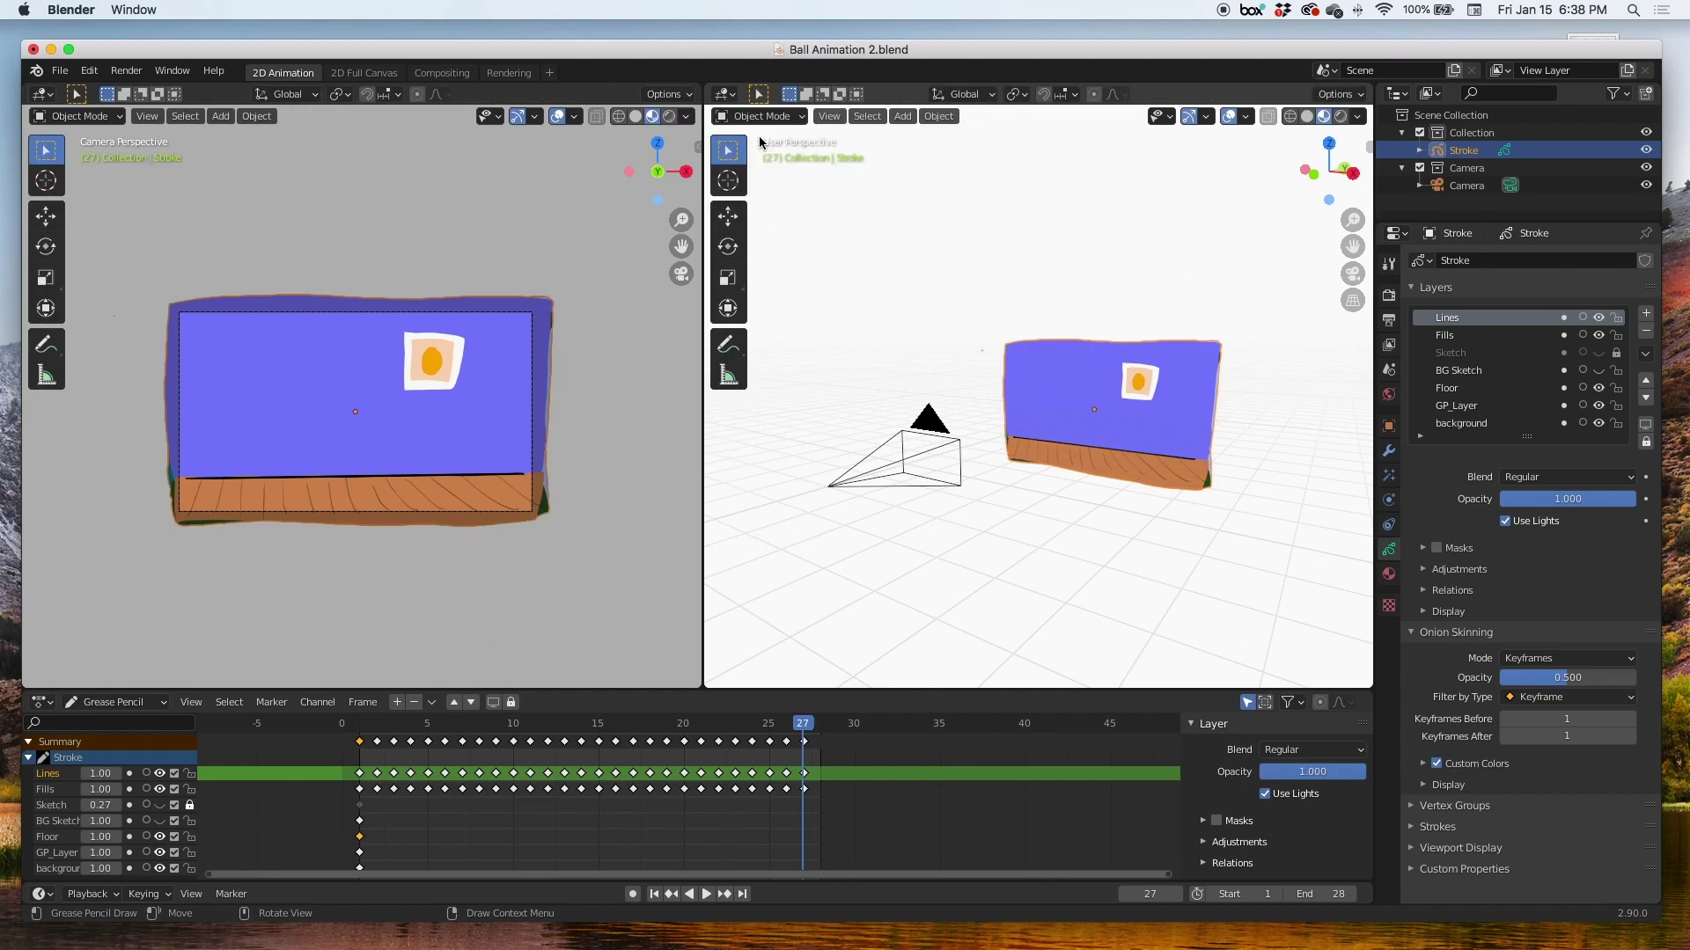
left_click(940, 436)
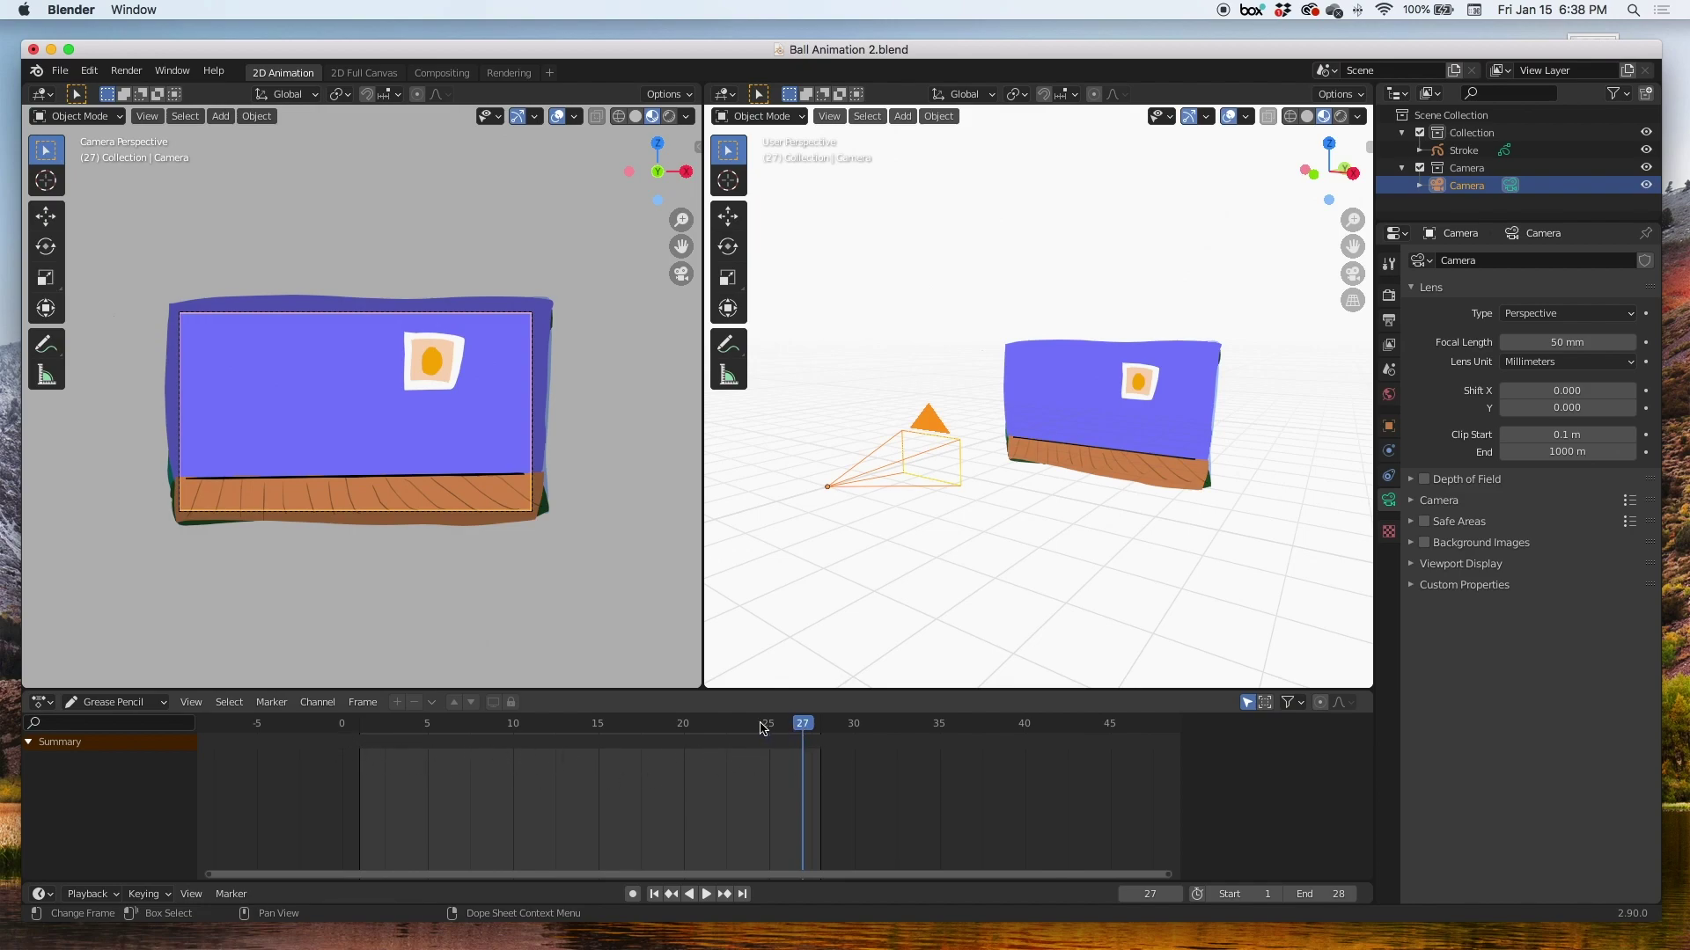
Step: Return the playhead to frame 1
key("space")
left_click_drag(418, 738, 359, 737)
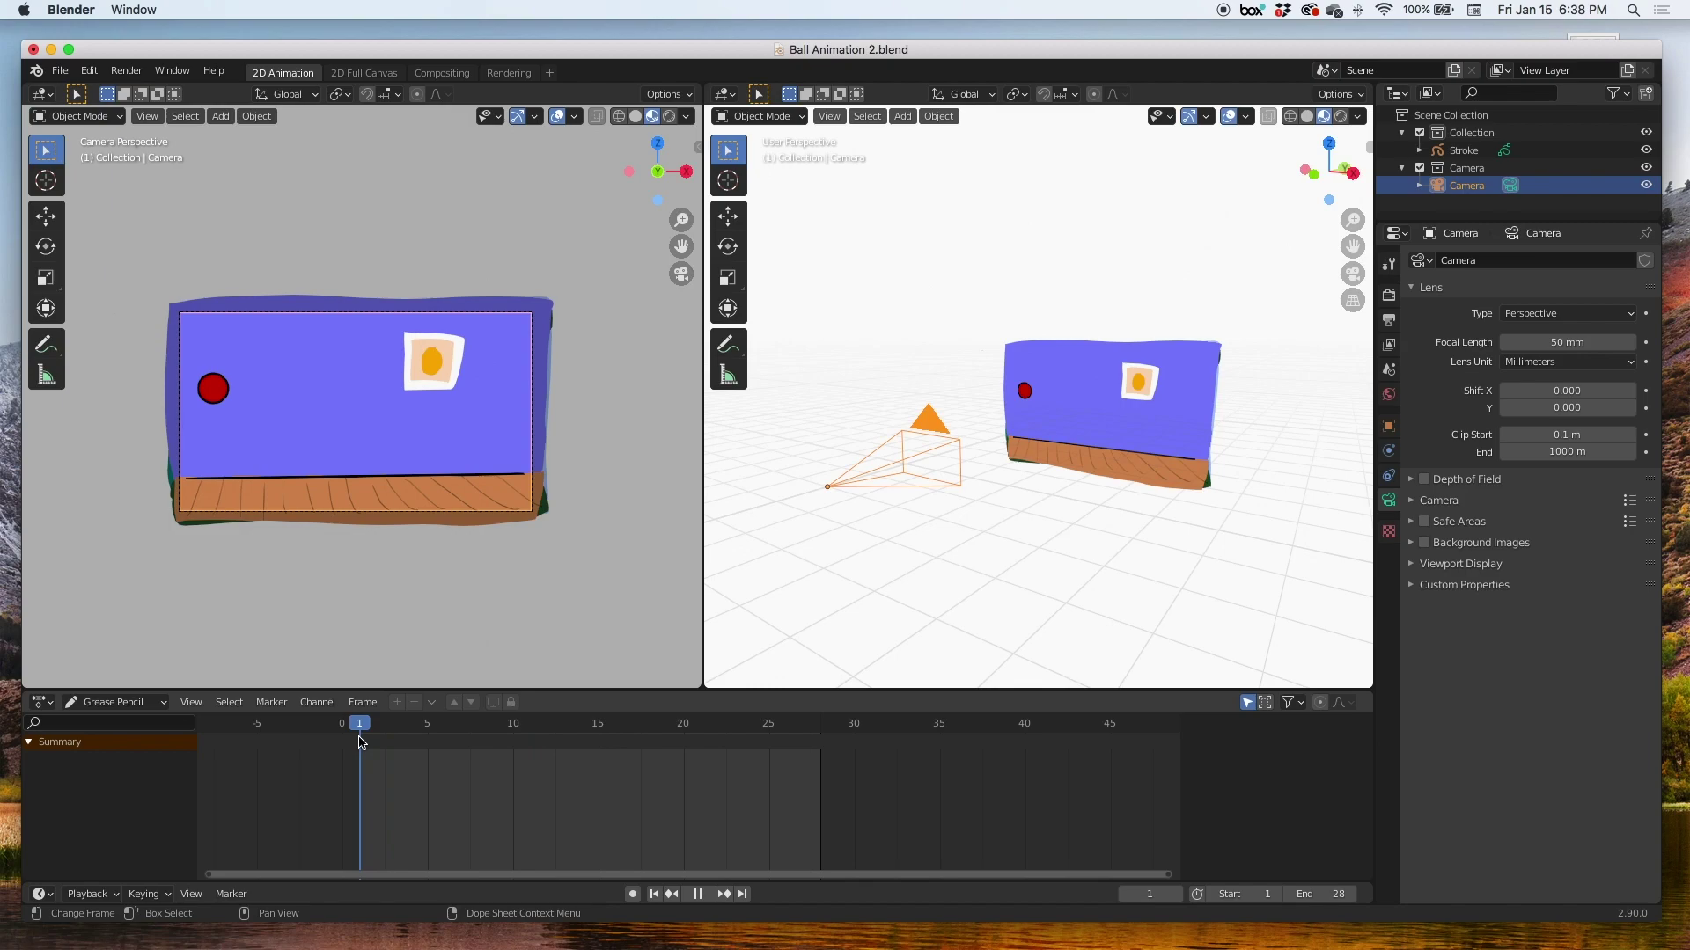
key("space")
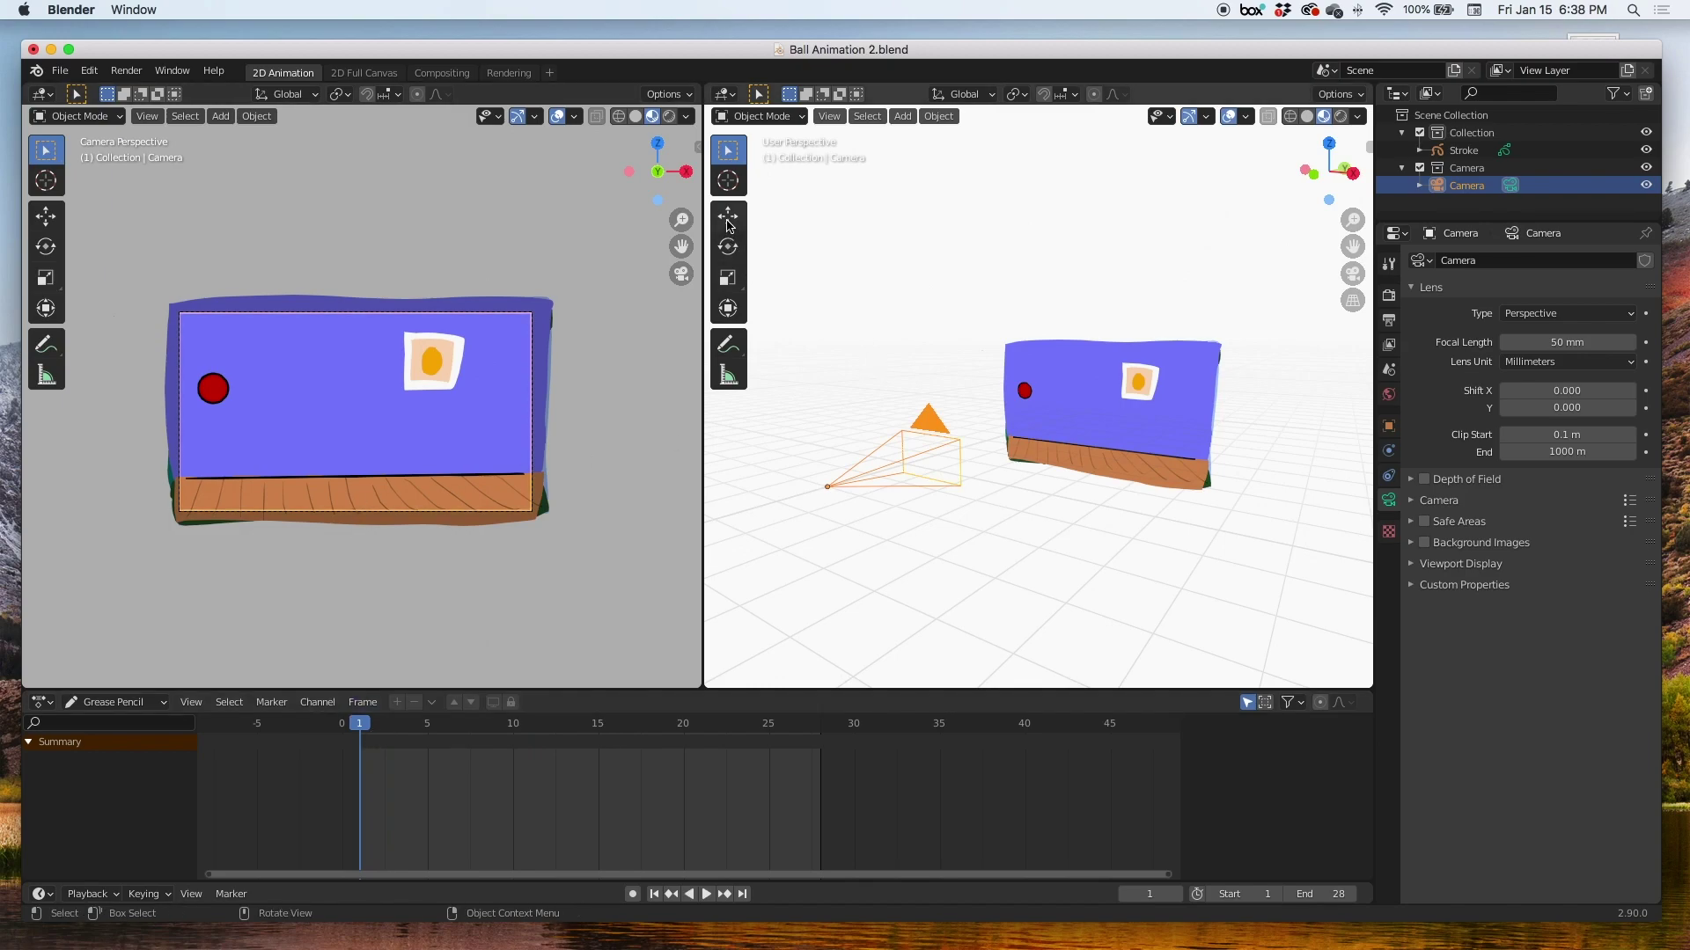
Step: Move the camera with the Transform gizmo toward the wall along Y and up along Z
left_click(729, 309)
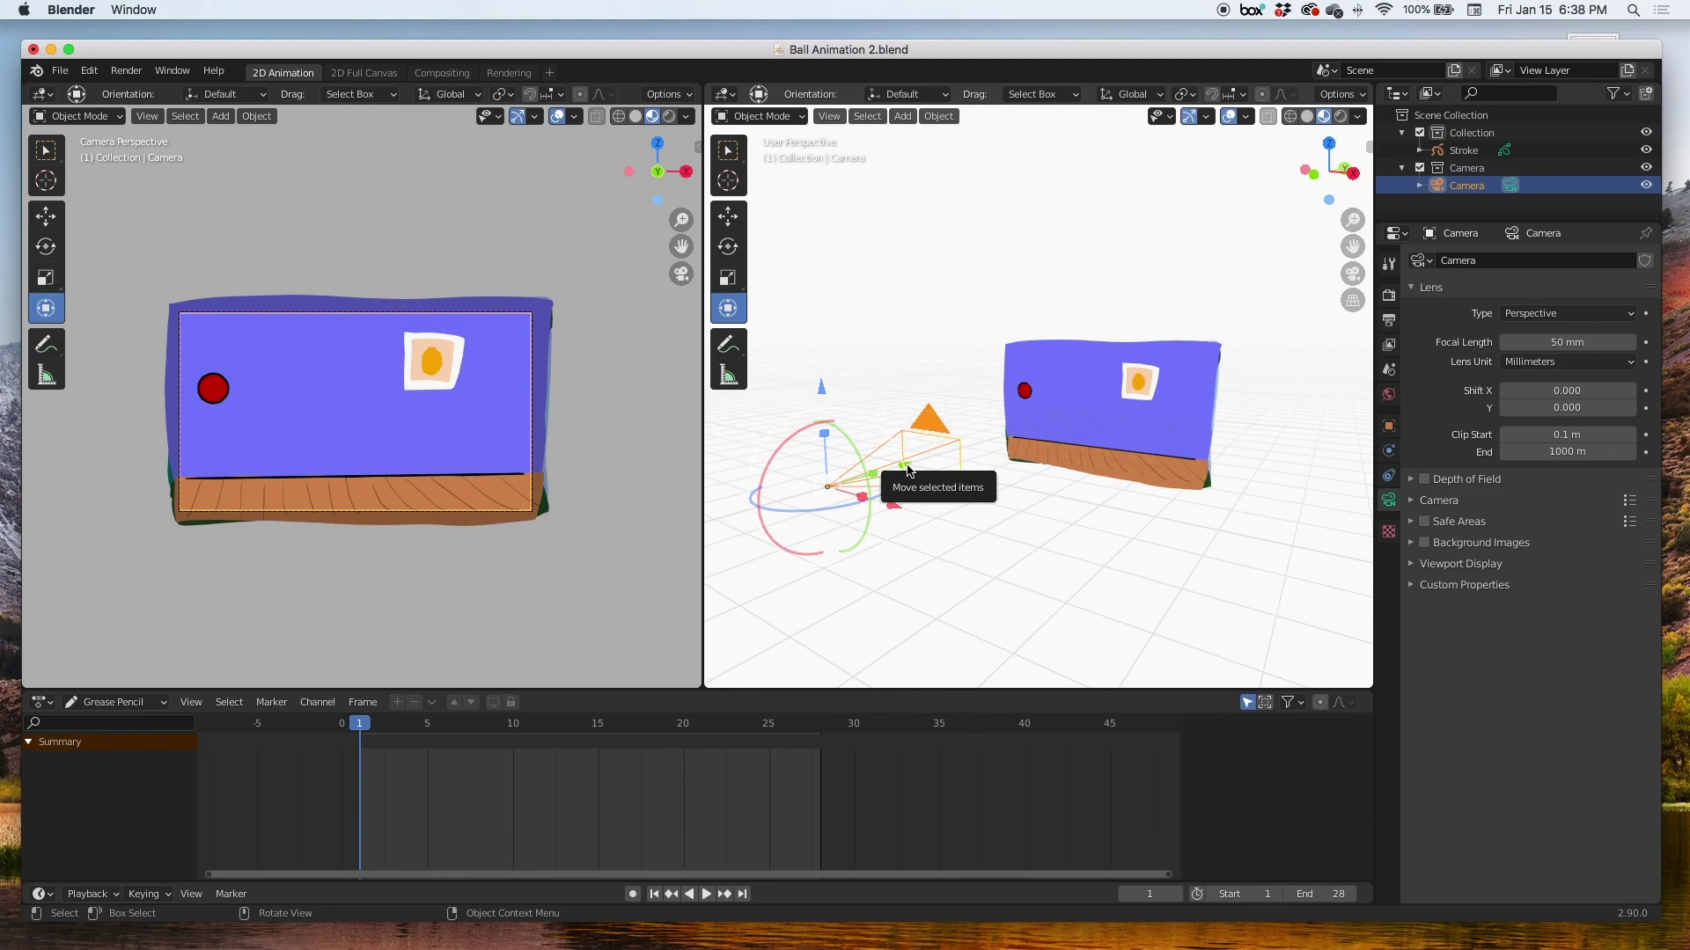
left_click_drag(906, 472, 1063, 436)
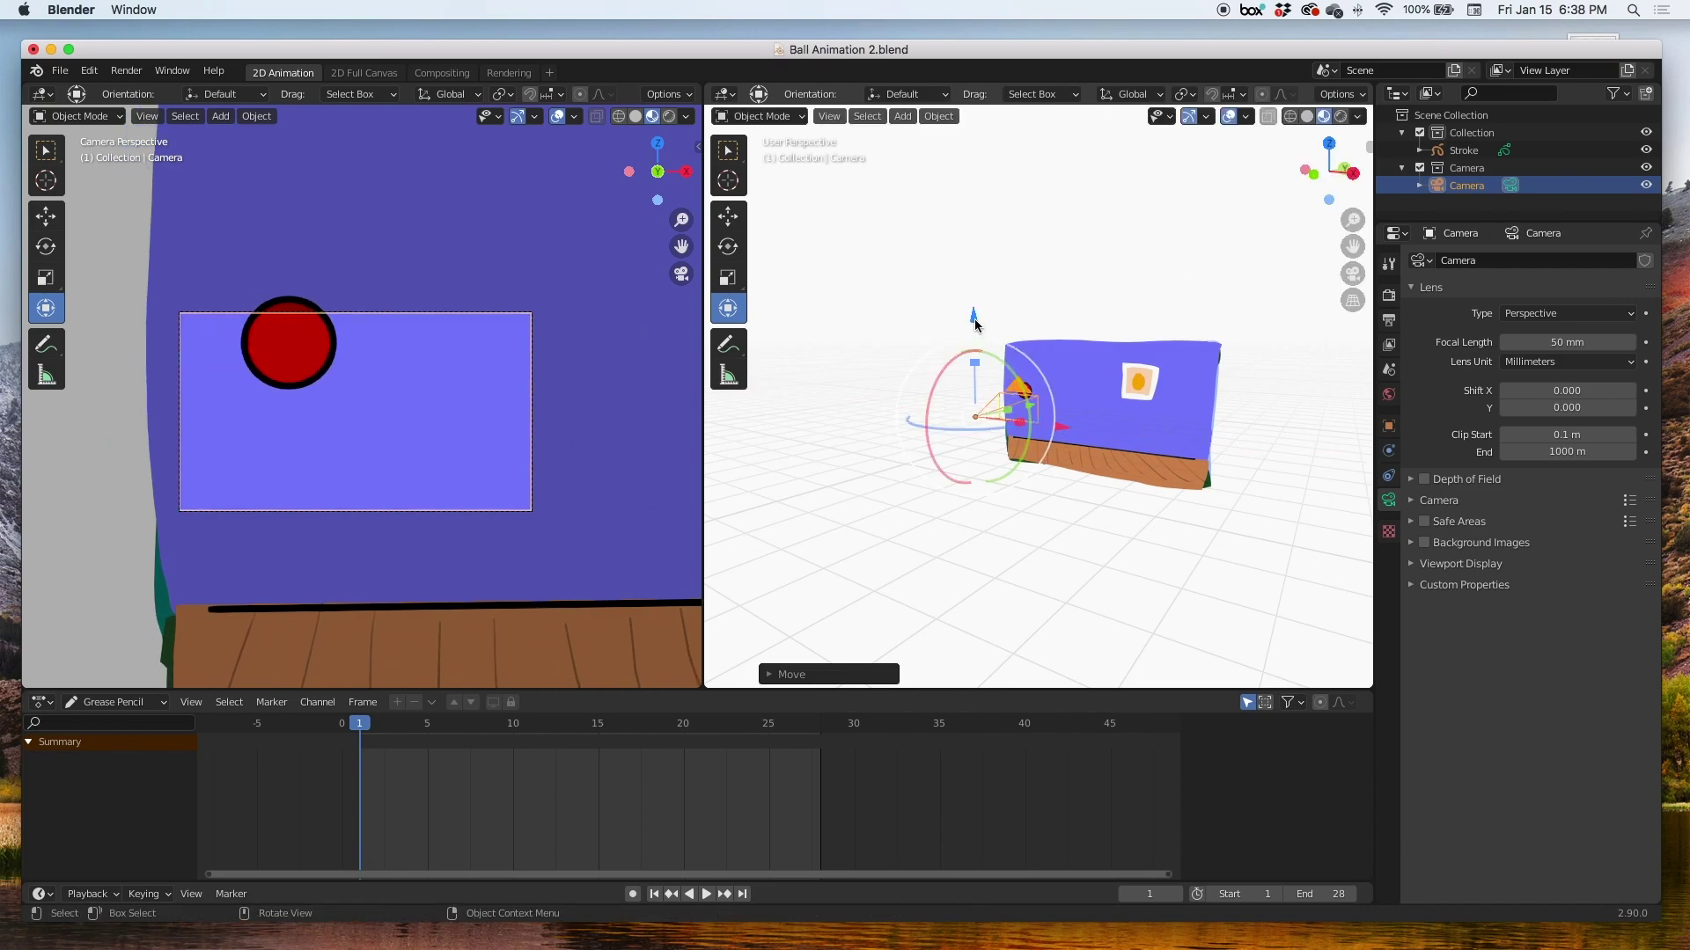
left_click_drag(975, 315, 974, 295)
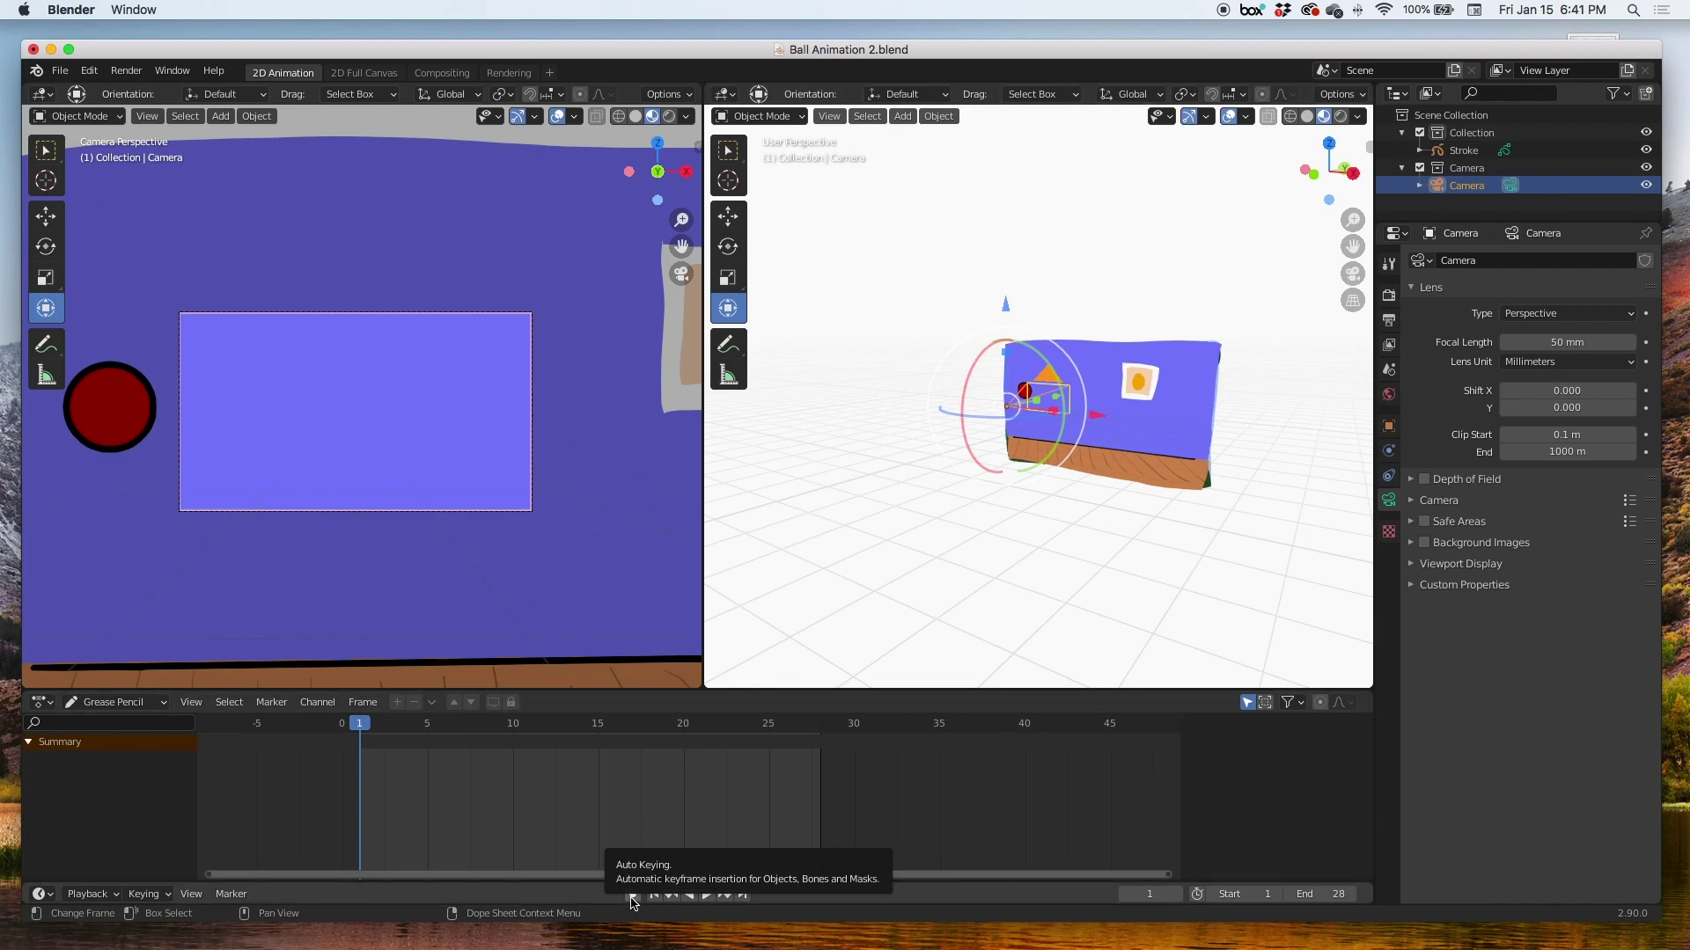
Step: Enable Auto Keying and grab-move the camera so the red ball sits inside the frame
left_click(631, 898)
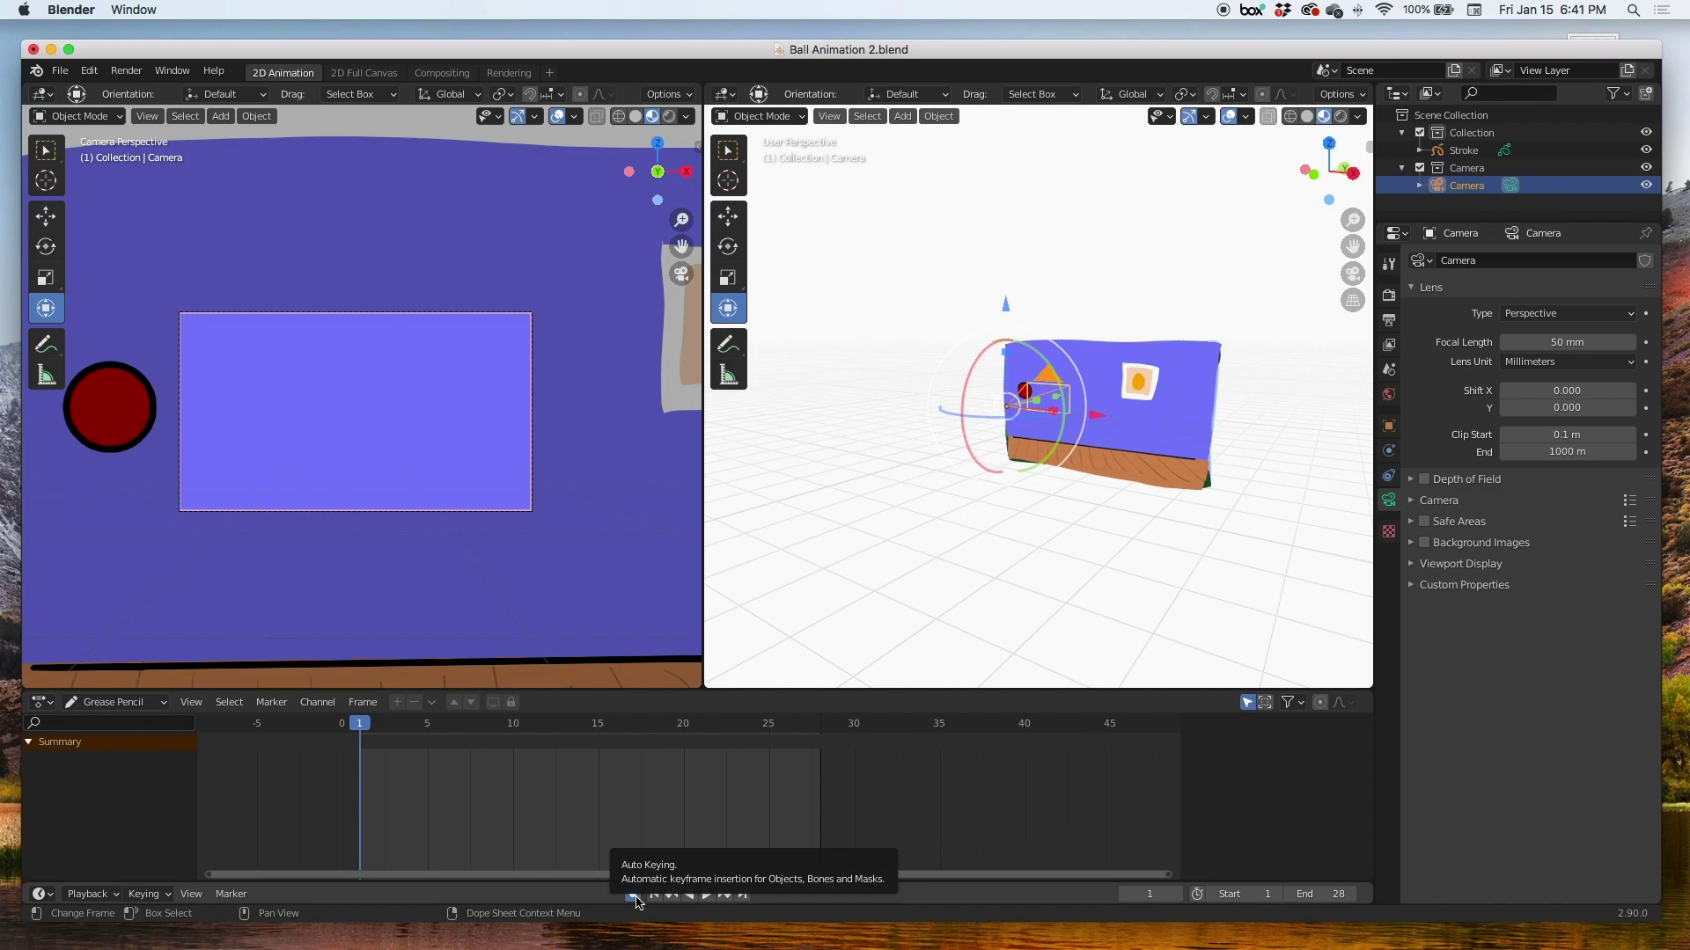
left_click(633, 894)
key("g")
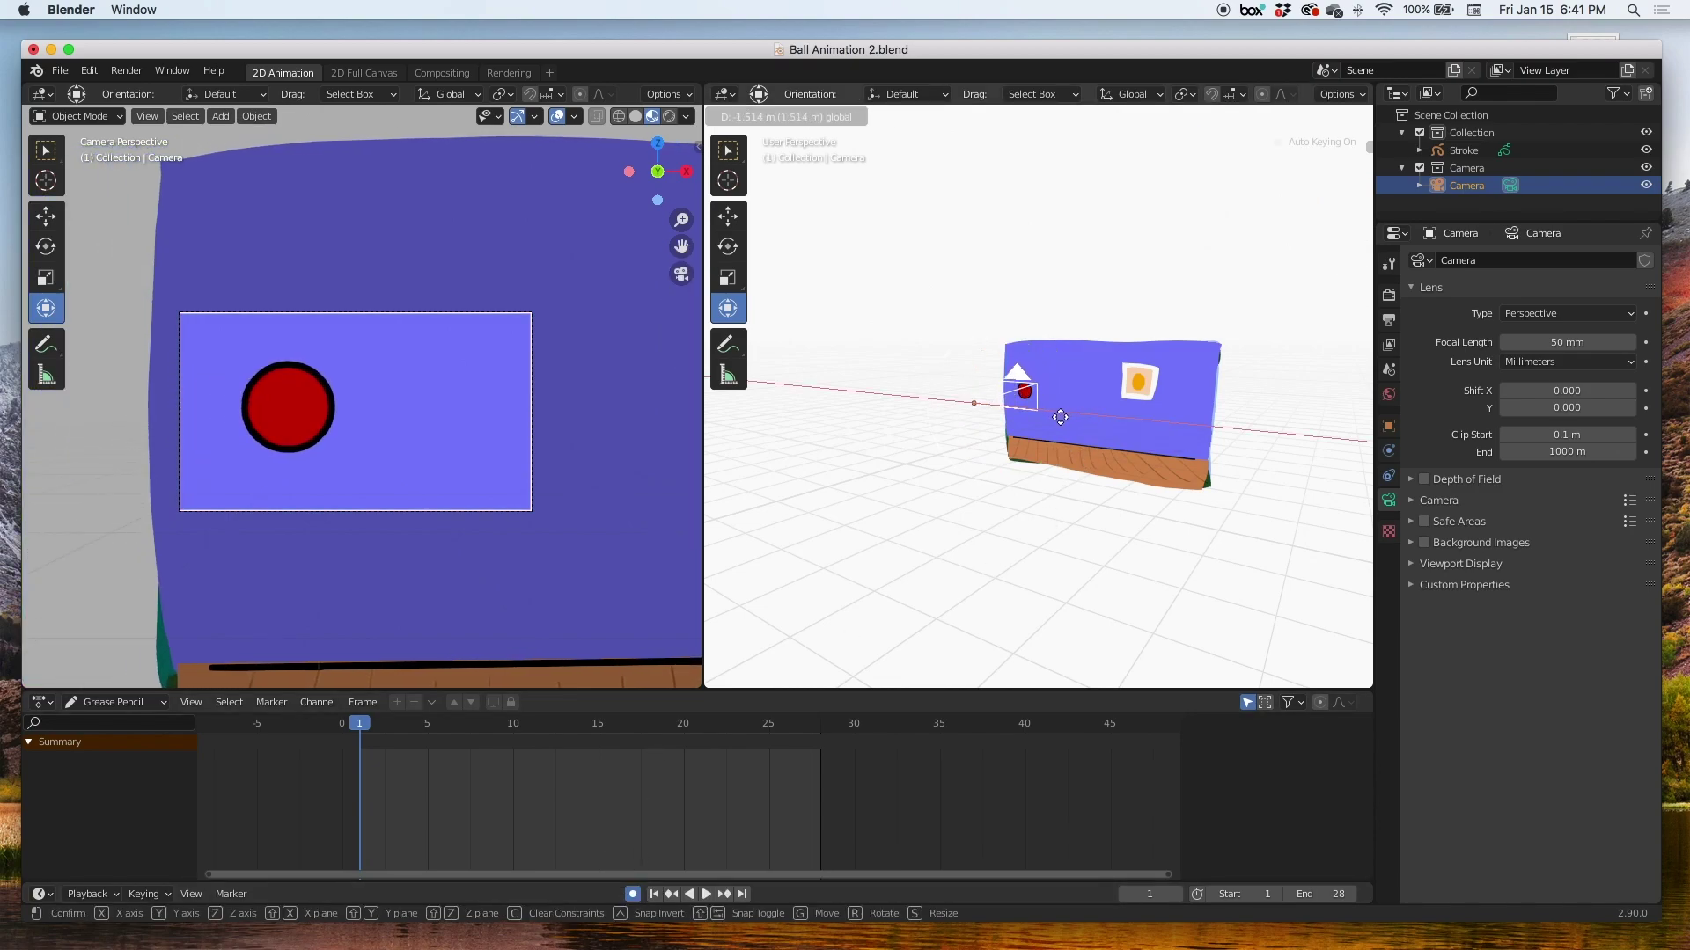
left_click(1060, 417)
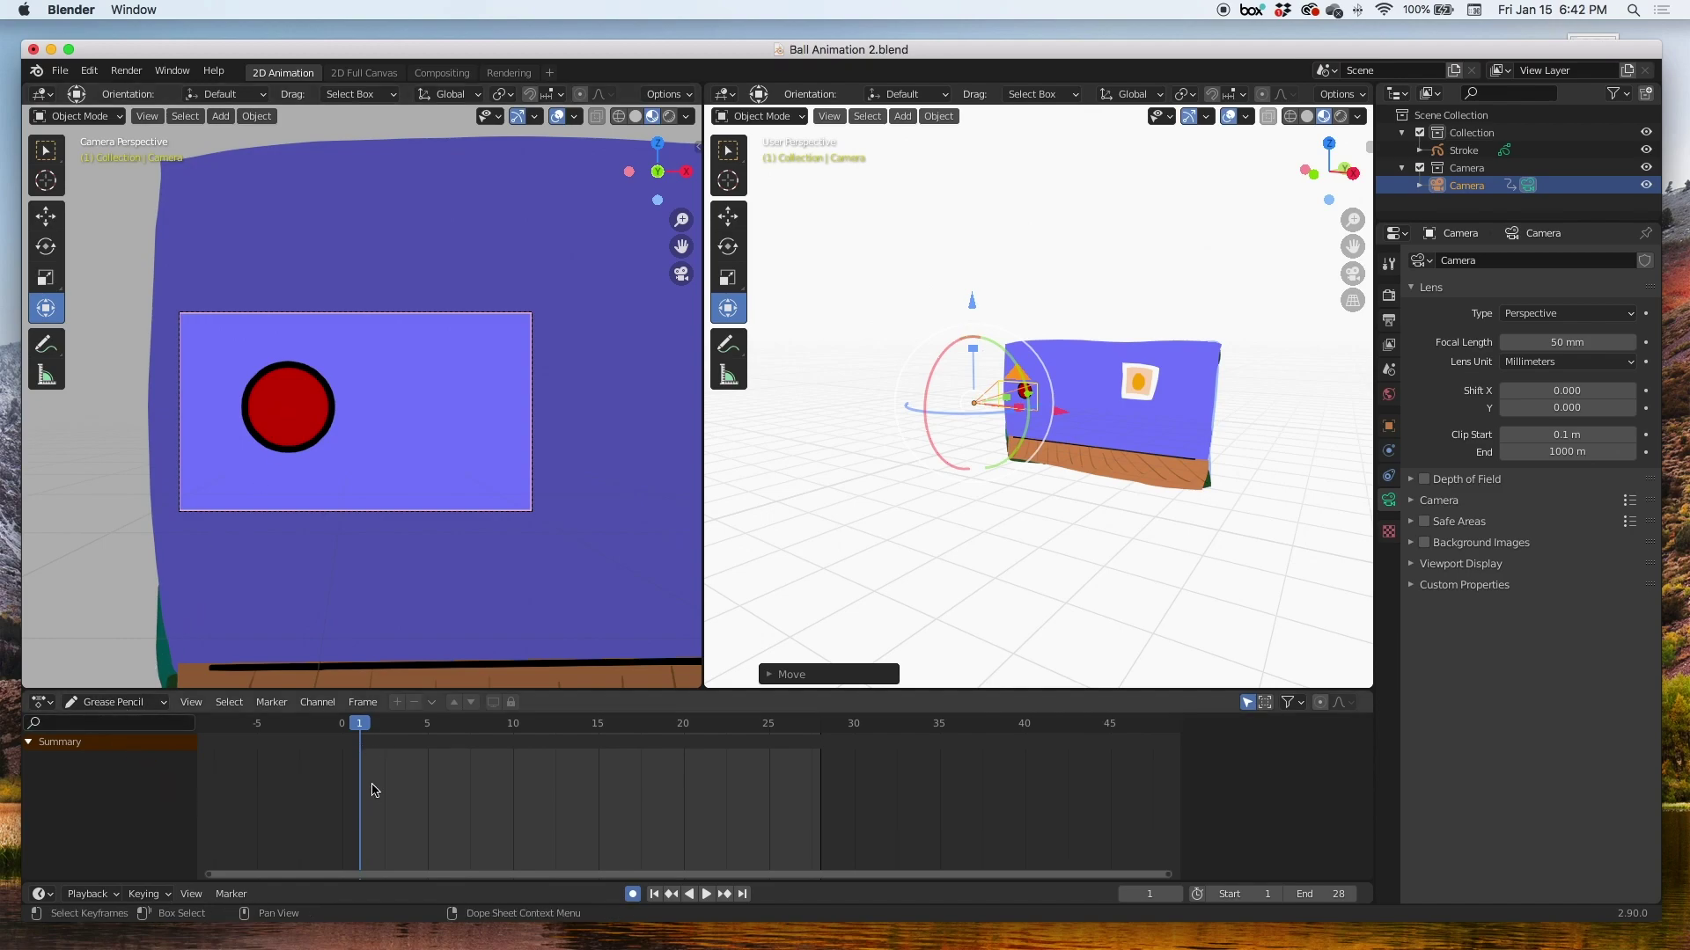
Step: Switch the bottom editor to the Timeline and delete the camera's existing keyframes
left_click(42, 702)
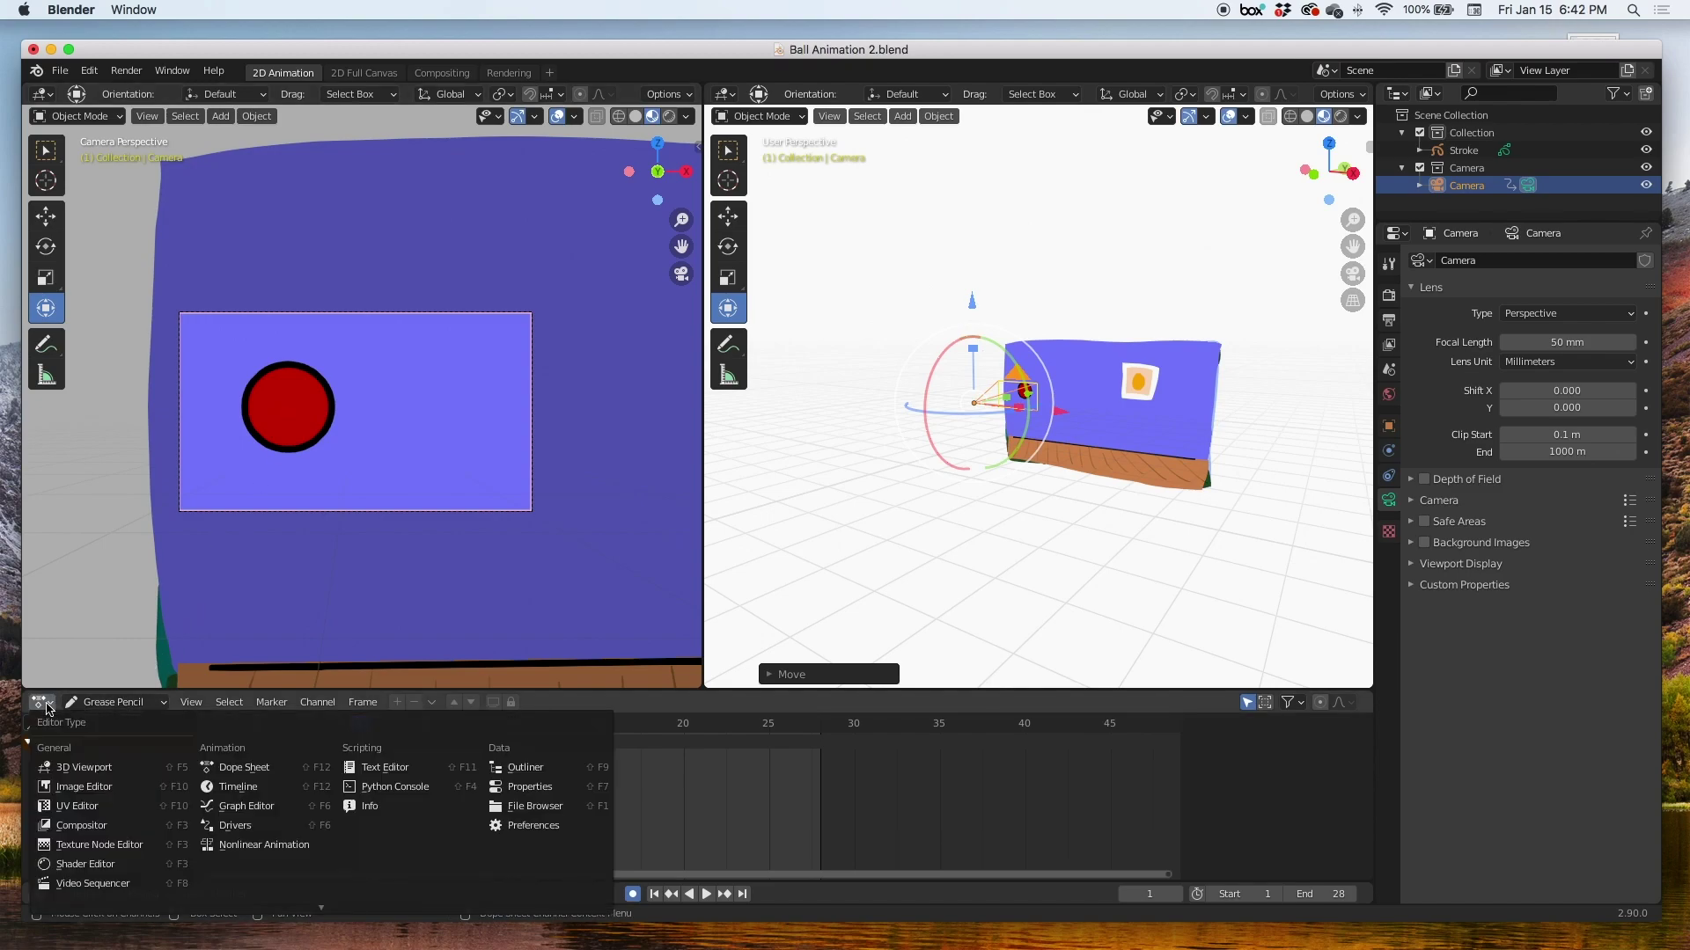
left_click(242, 787)
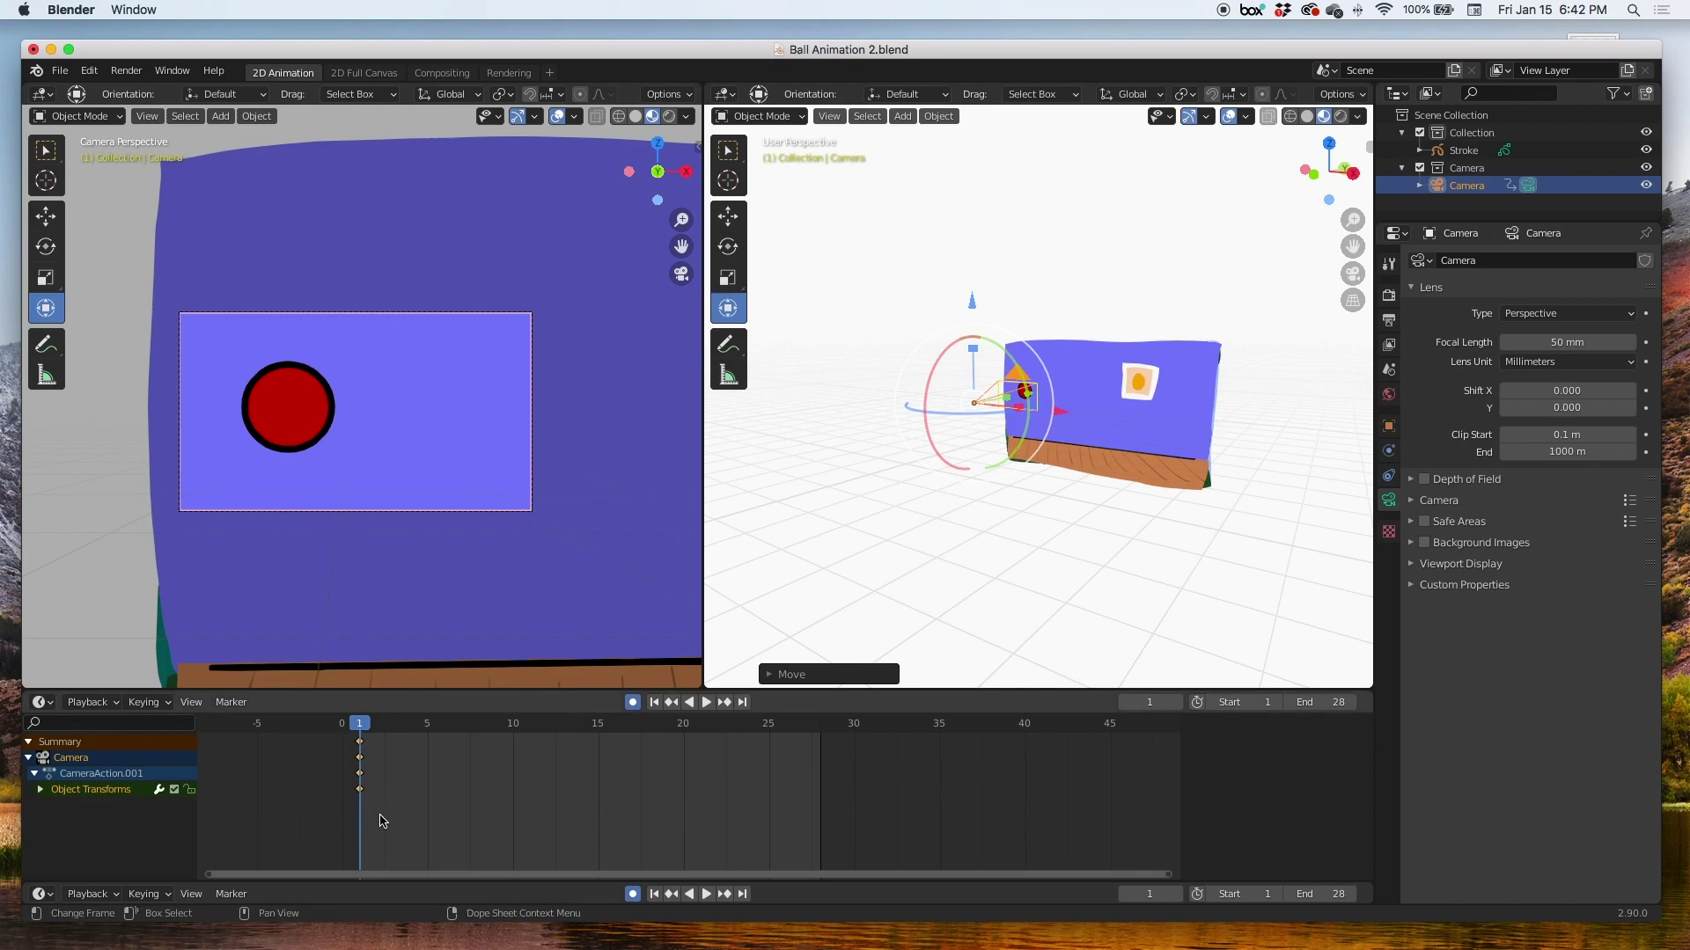
right_click(360, 794)
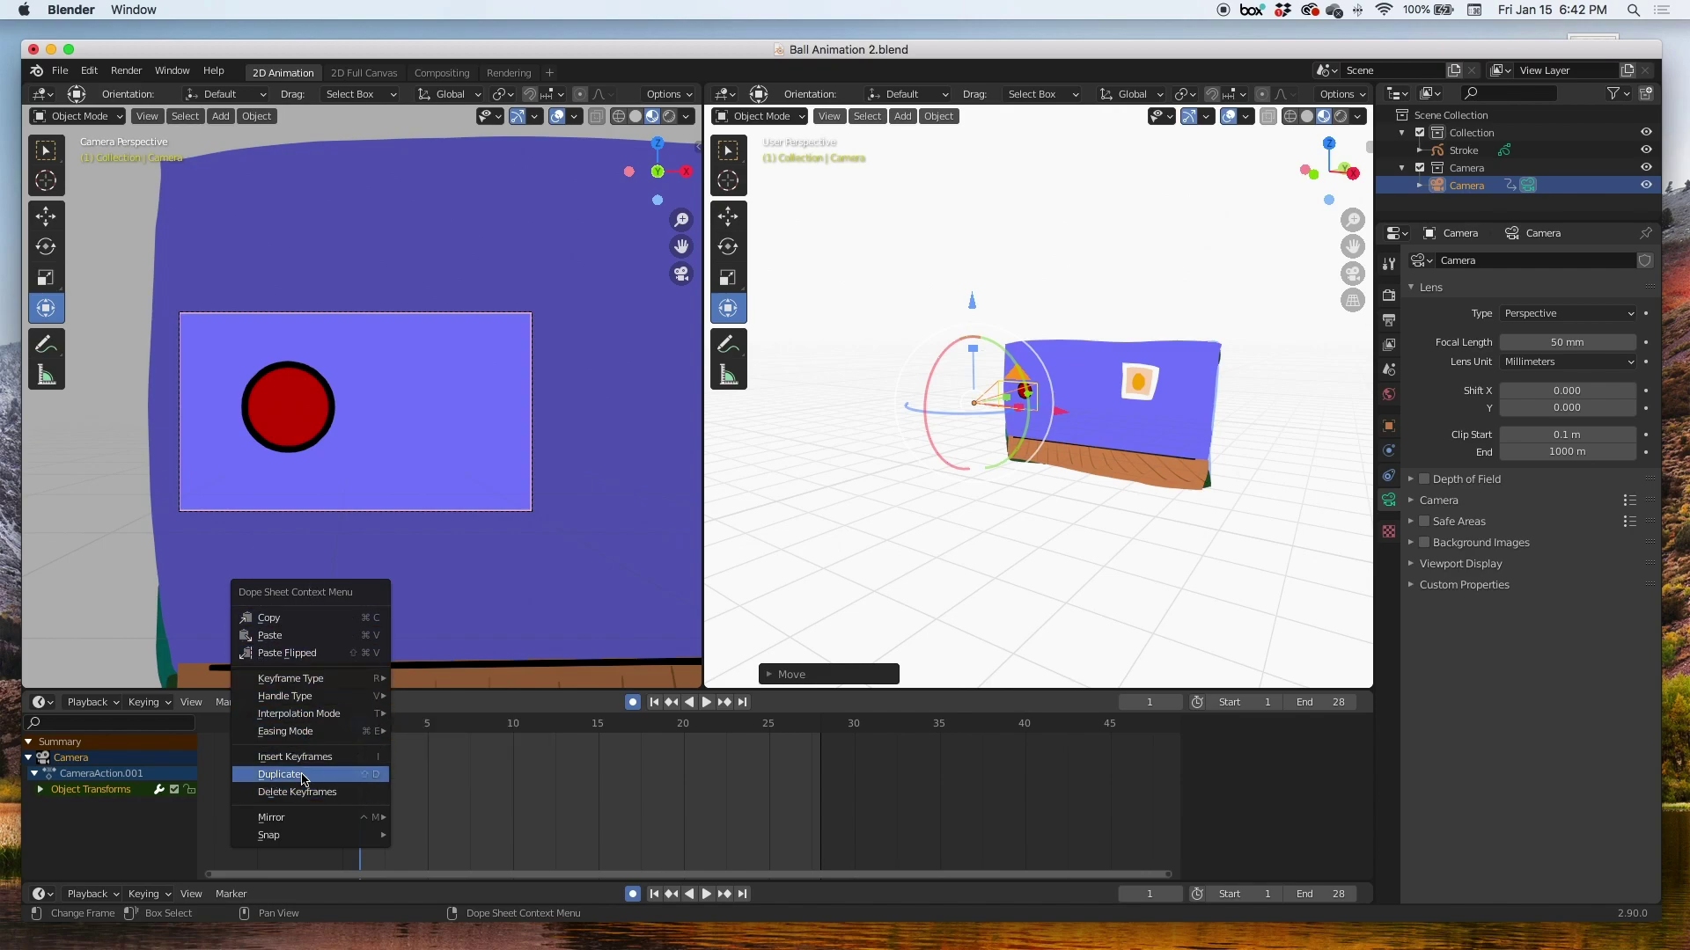
left_click(299, 792)
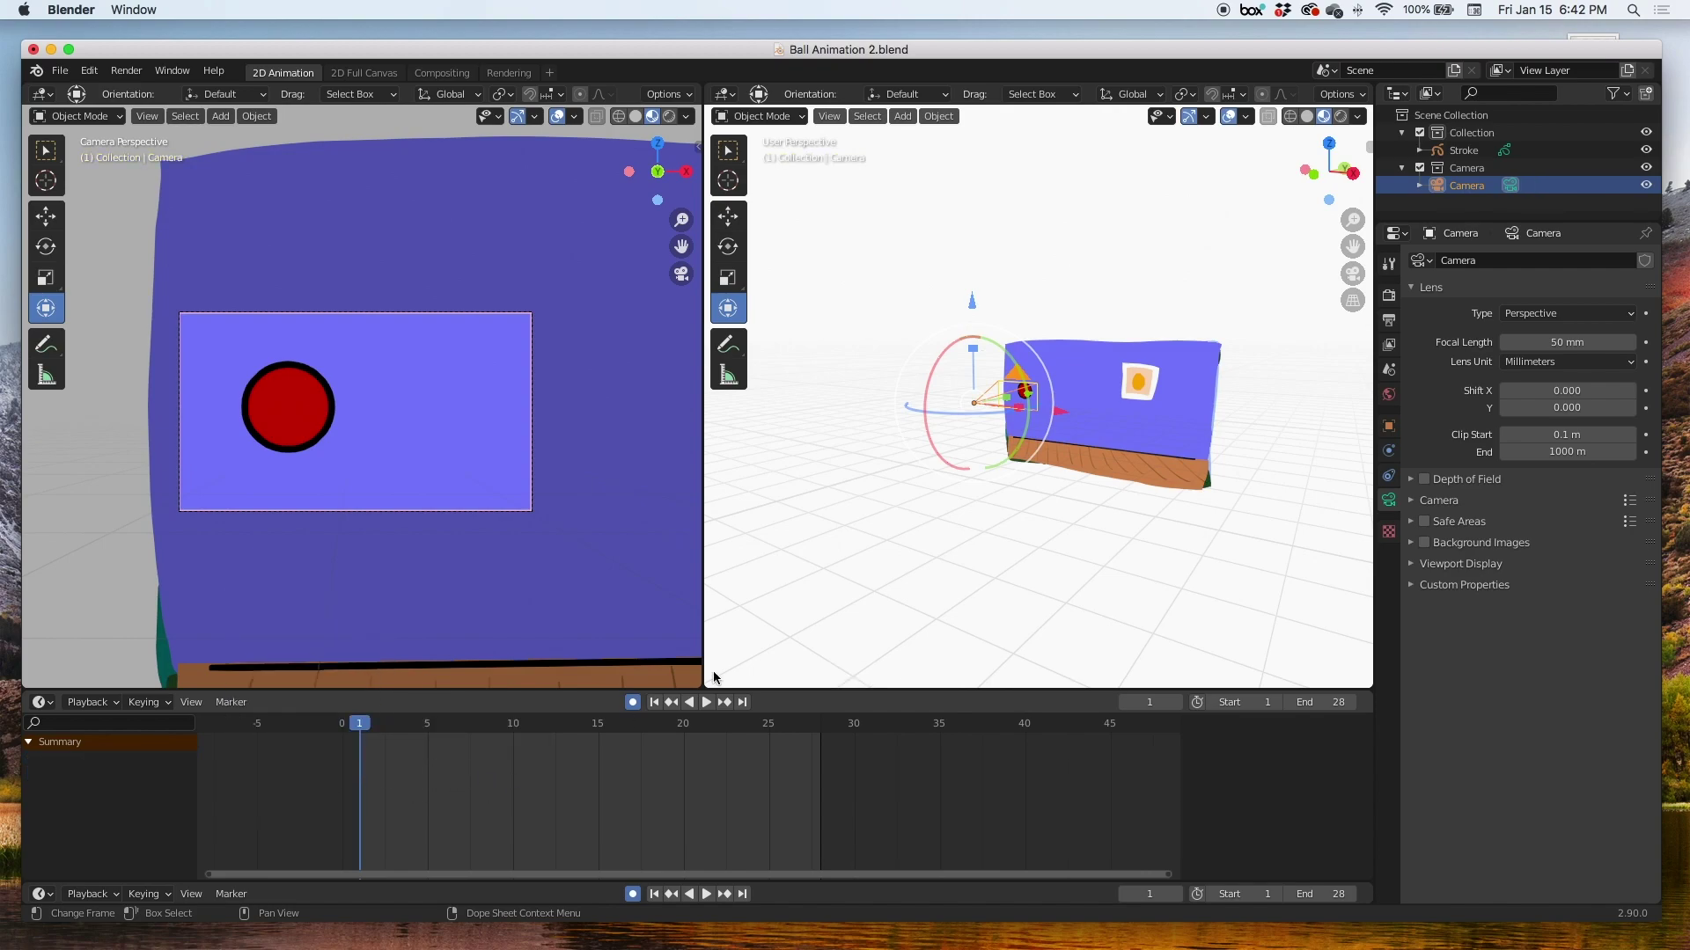
Step: Nudge the camera along X to record a fresh frame-1 keyframe
key("g")
key("x")
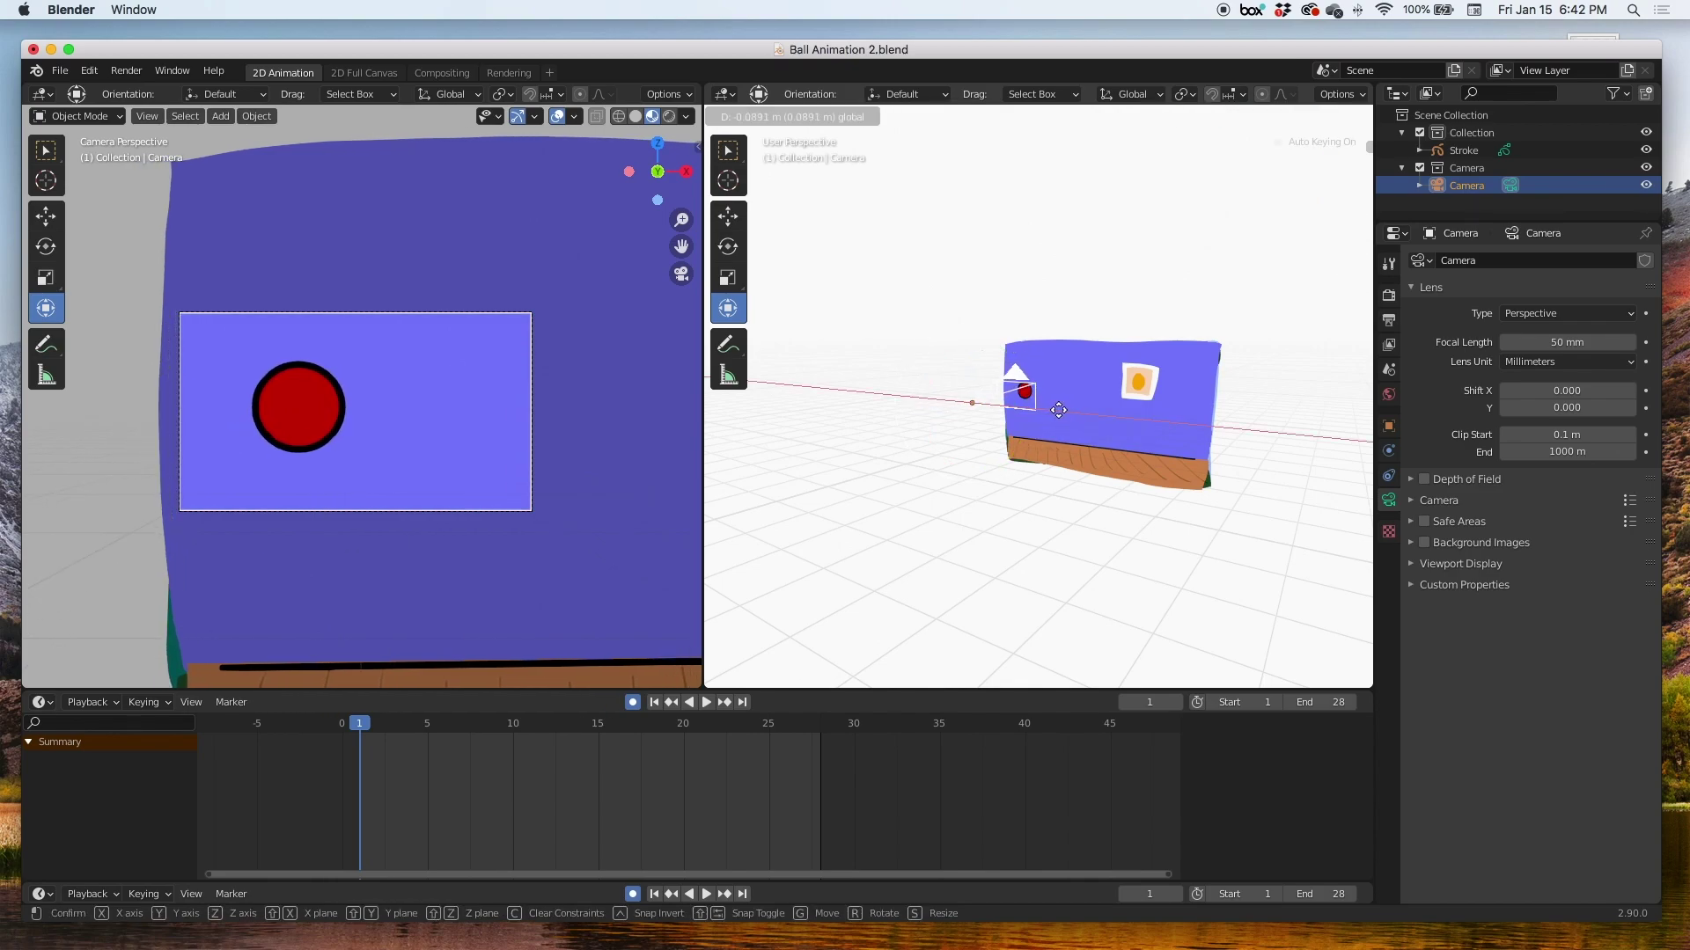
left_click(1058, 410)
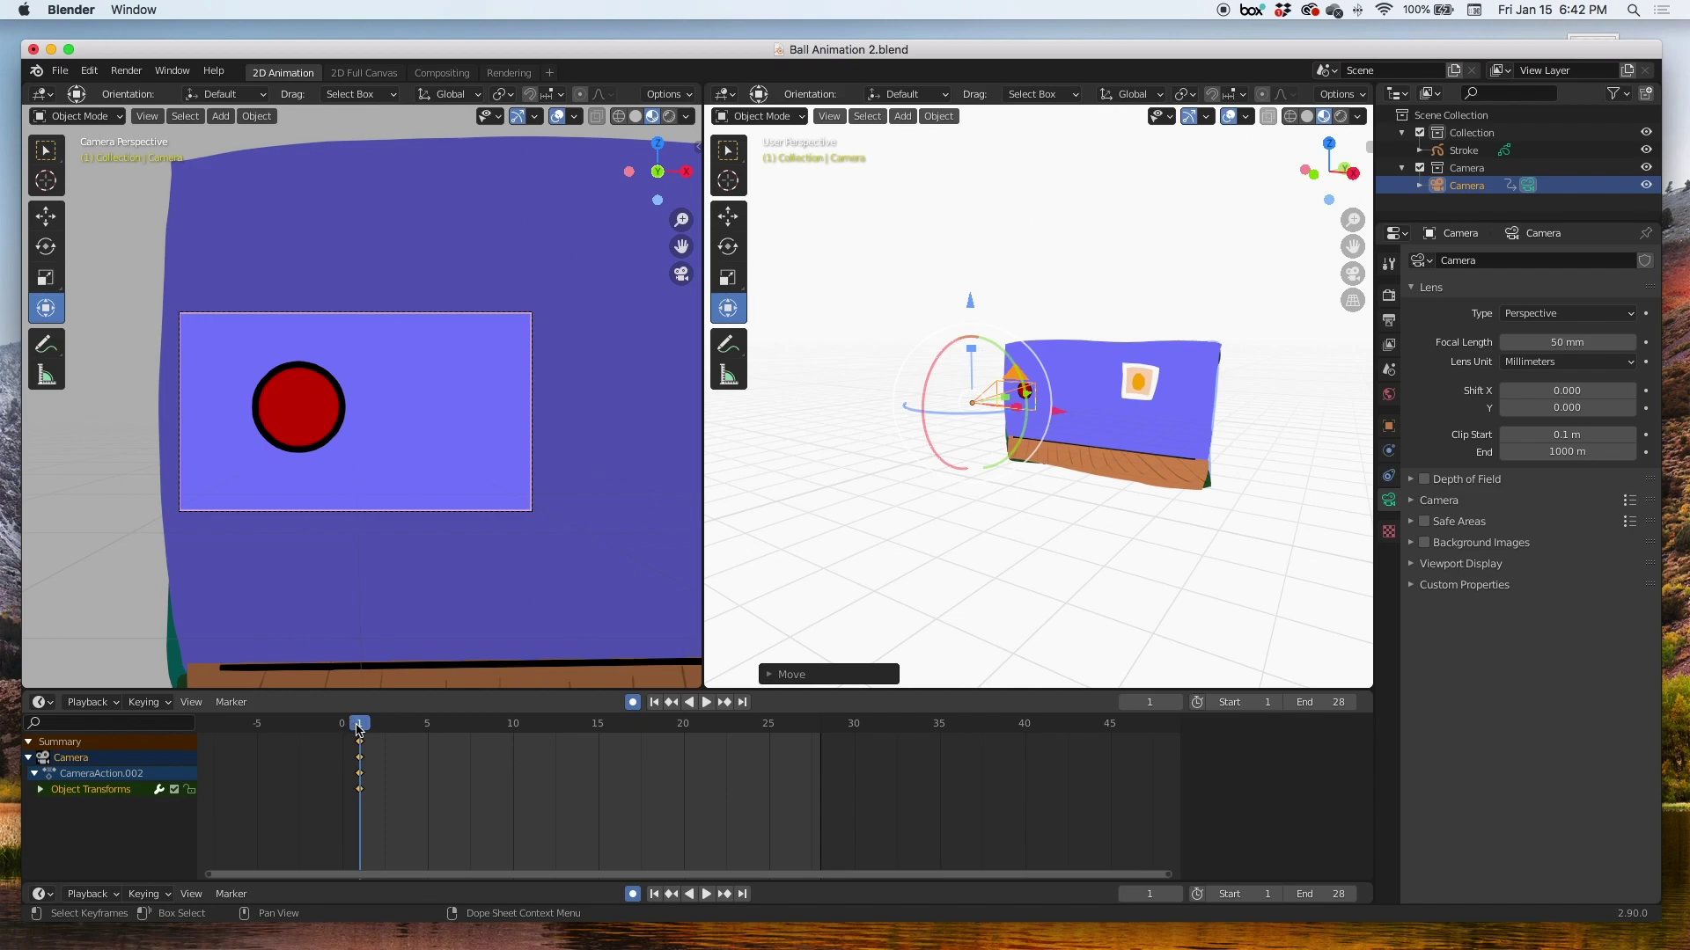
Step: At frame 20, pull the camera back along Y and adjust X and Z to frame the whole box
left_click_drag(358, 730, 688, 764)
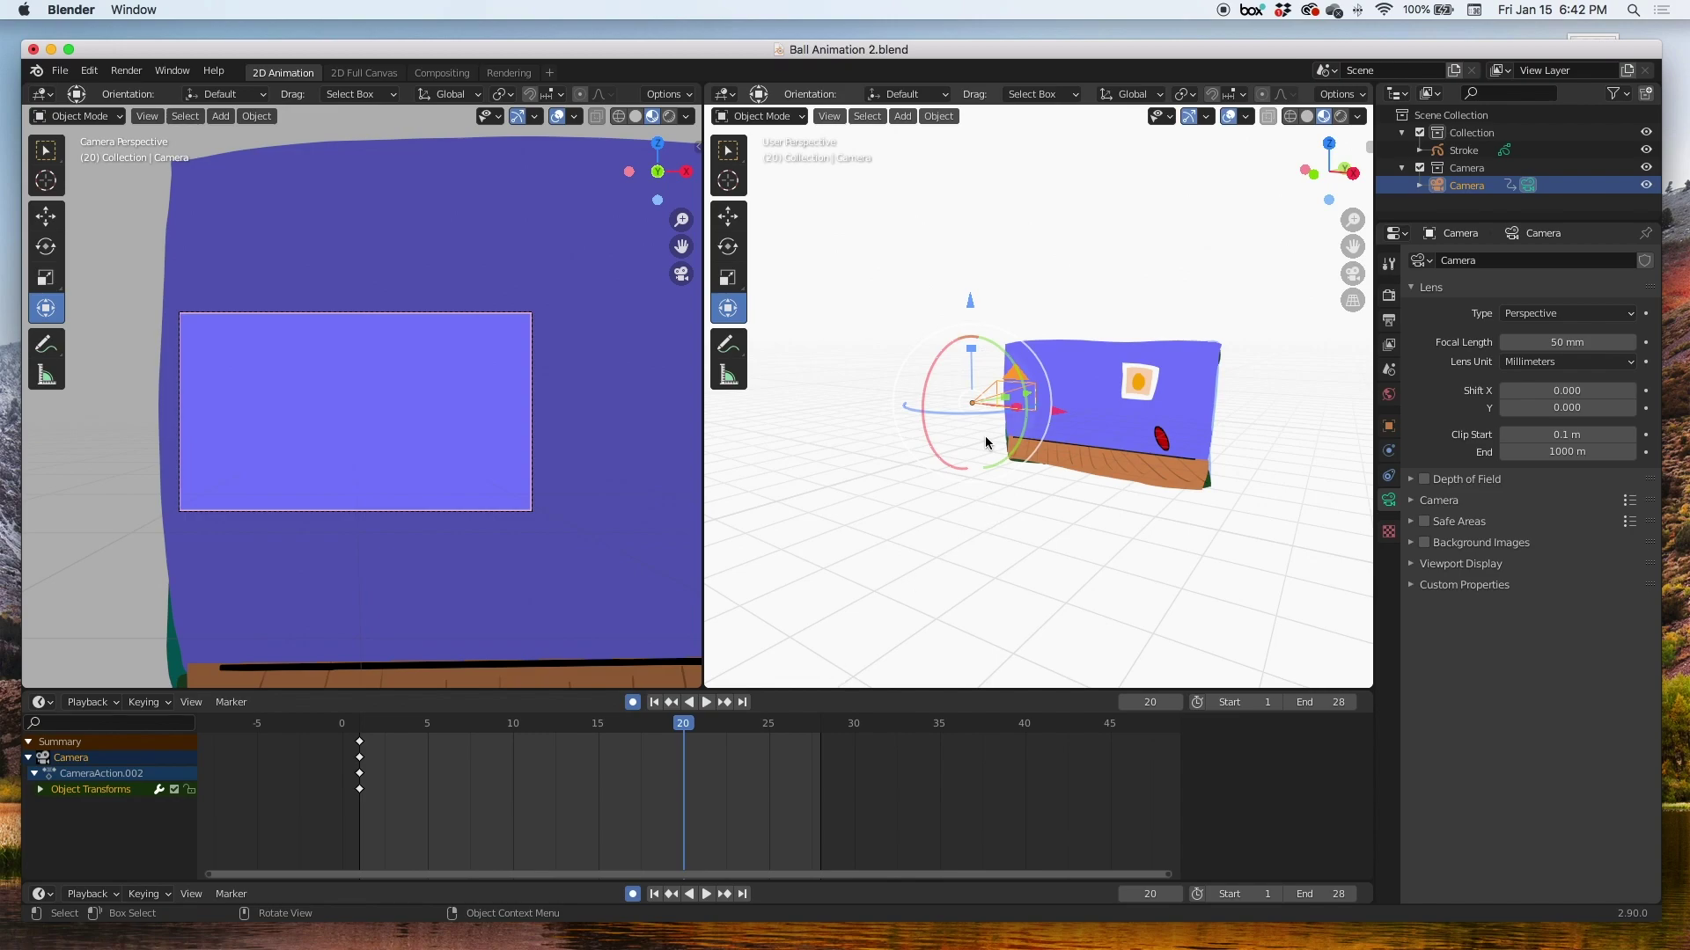
left_click_drag(1061, 417, 1106, 417)
key("g")
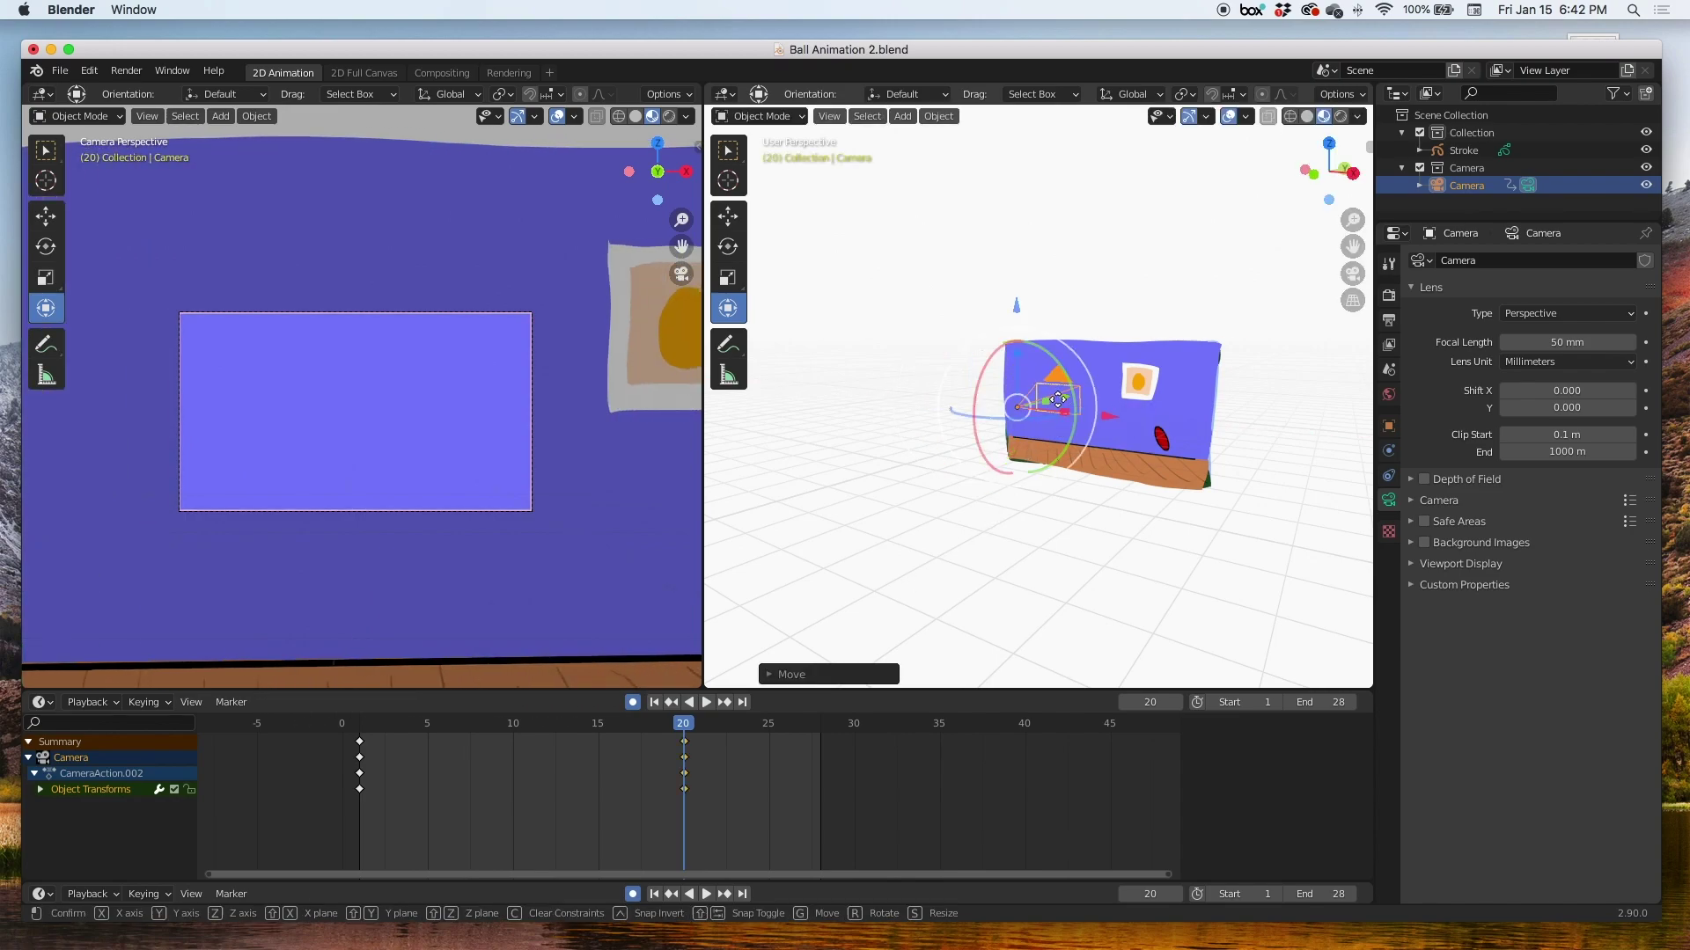
key("y")
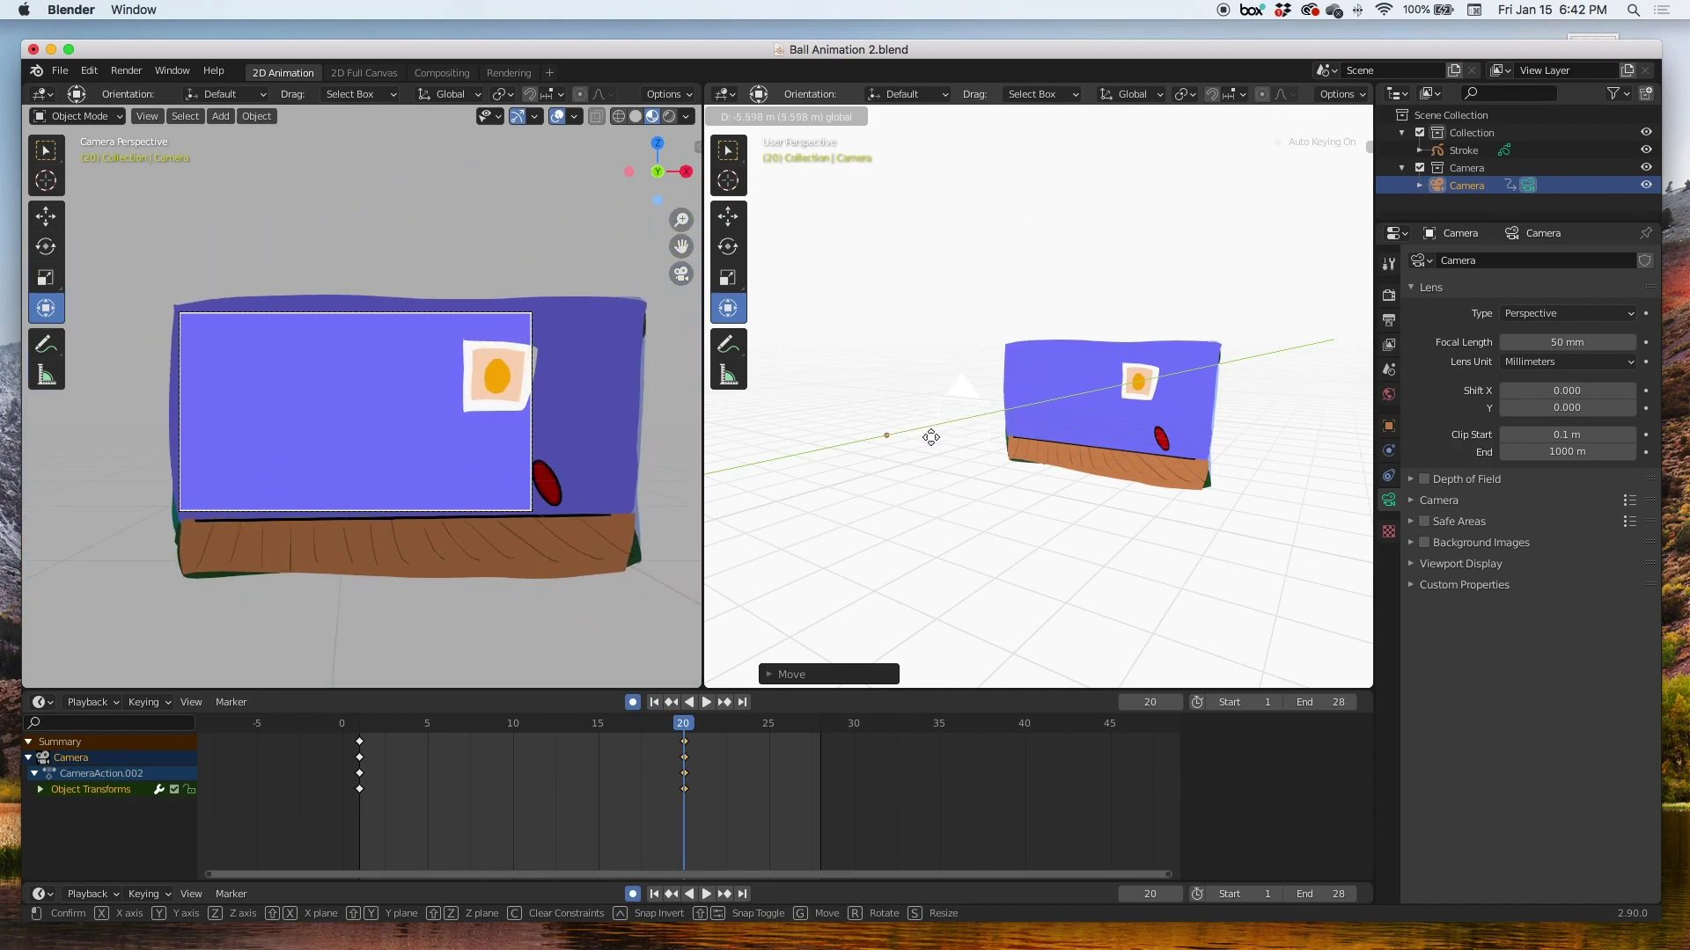
left_click(933, 437)
left_click_drag(961, 452, 876, 458)
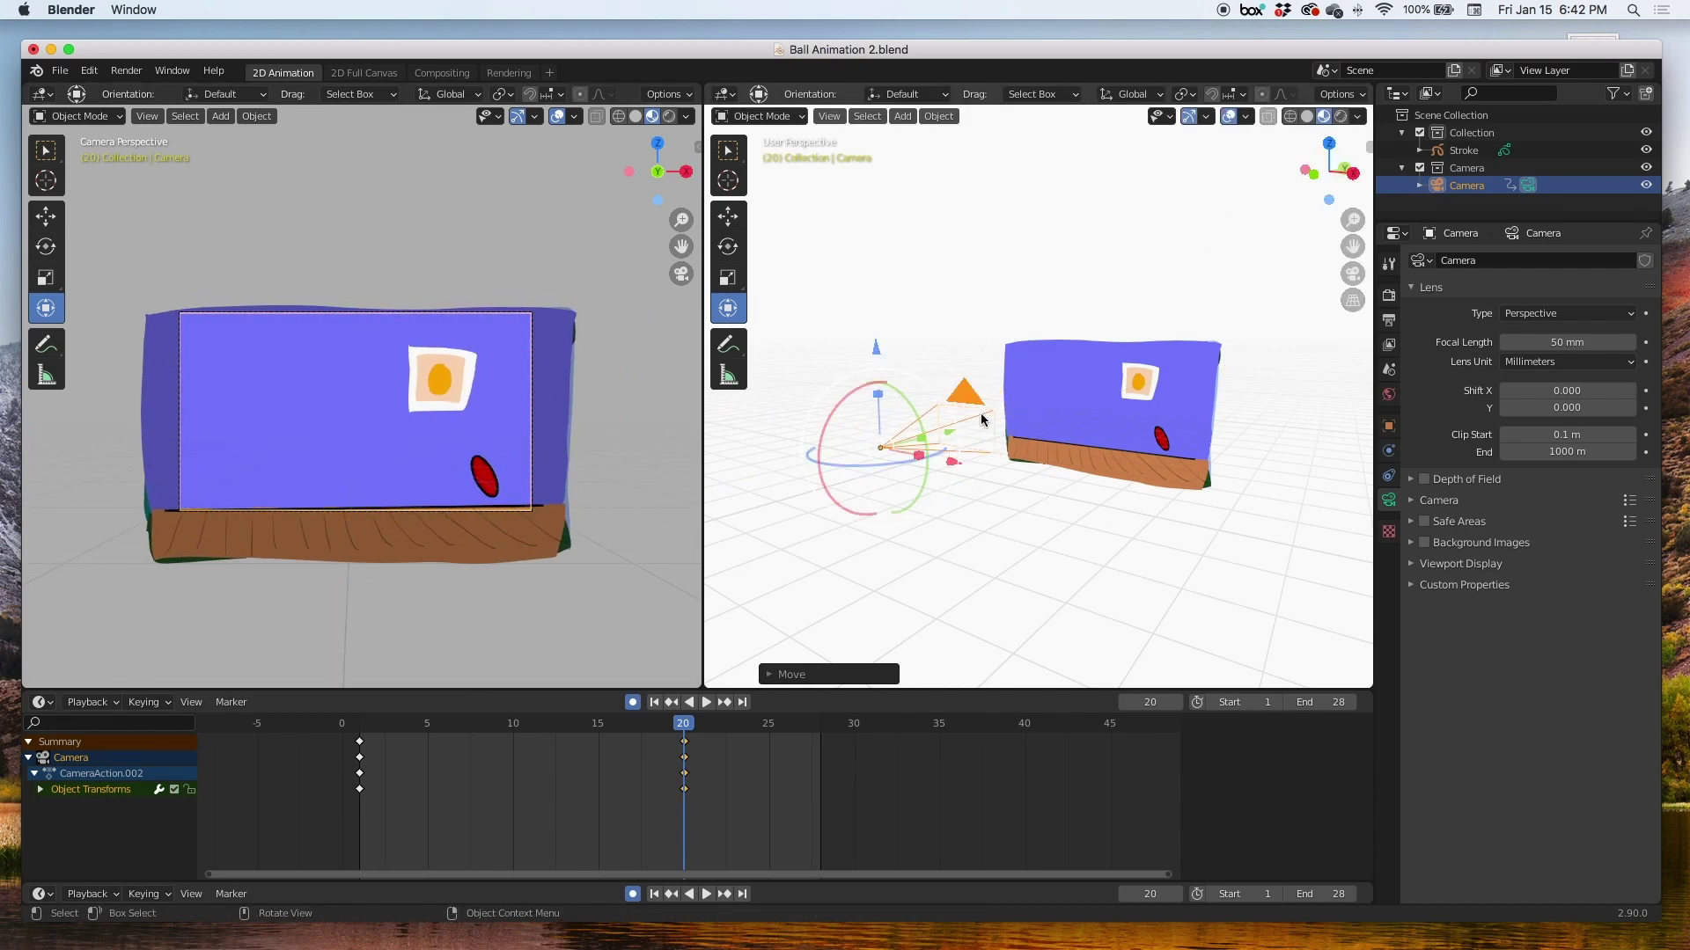
left_click_drag(876, 350, 872, 368)
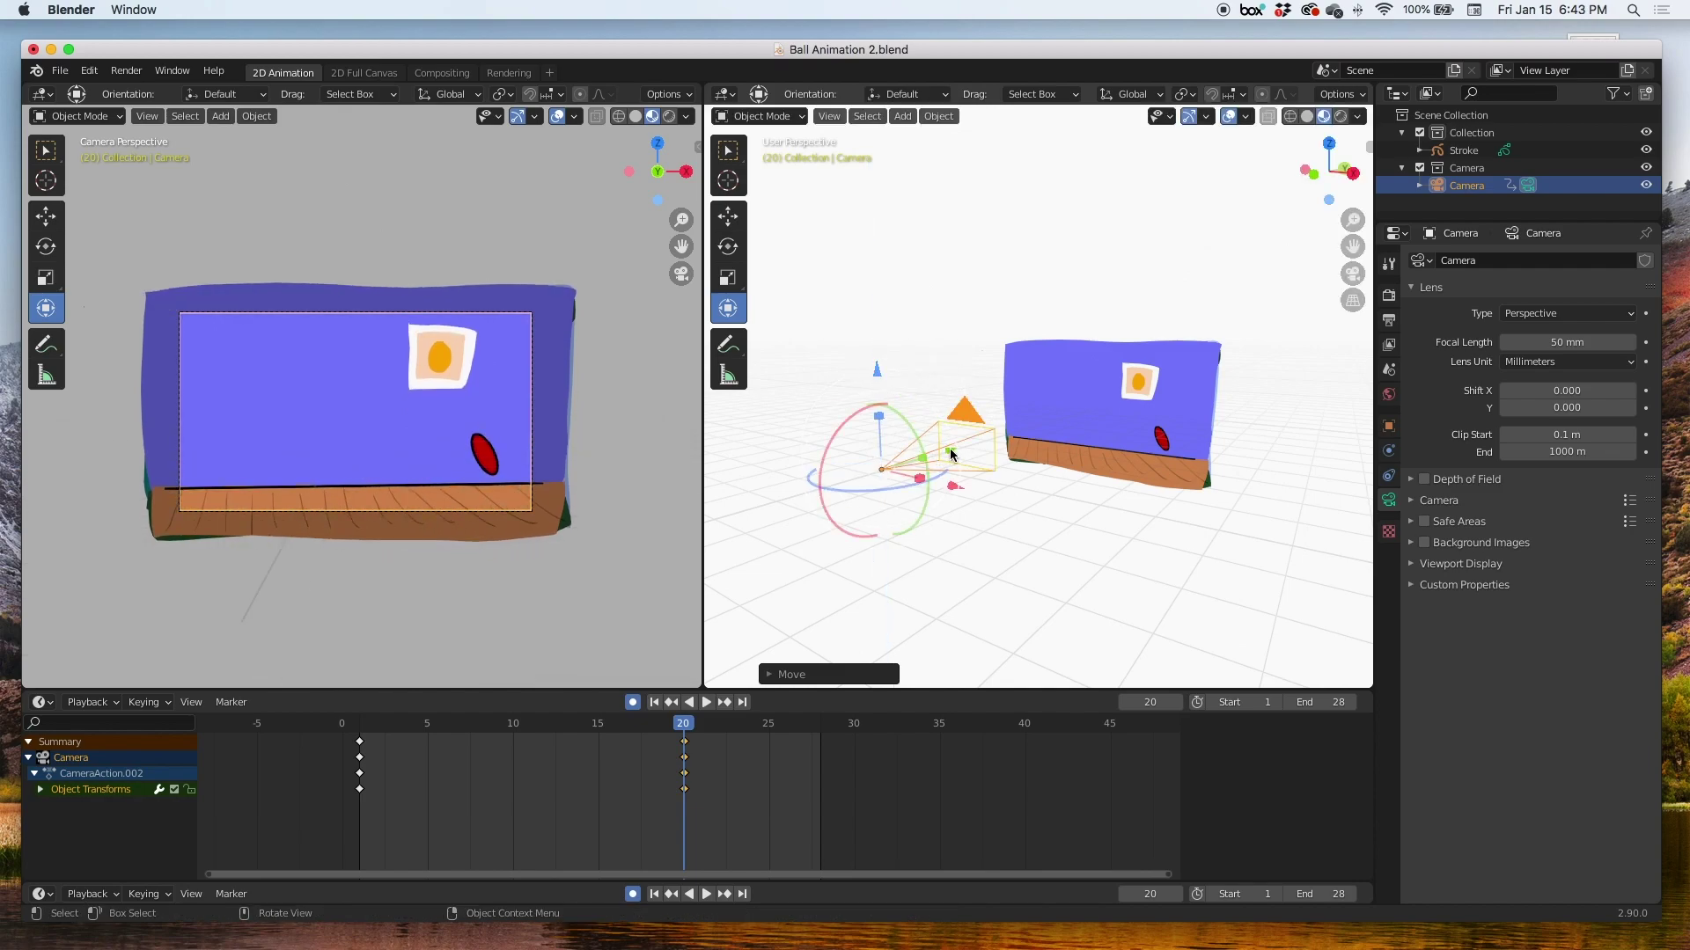
left_click_drag(952, 454, 880, 487)
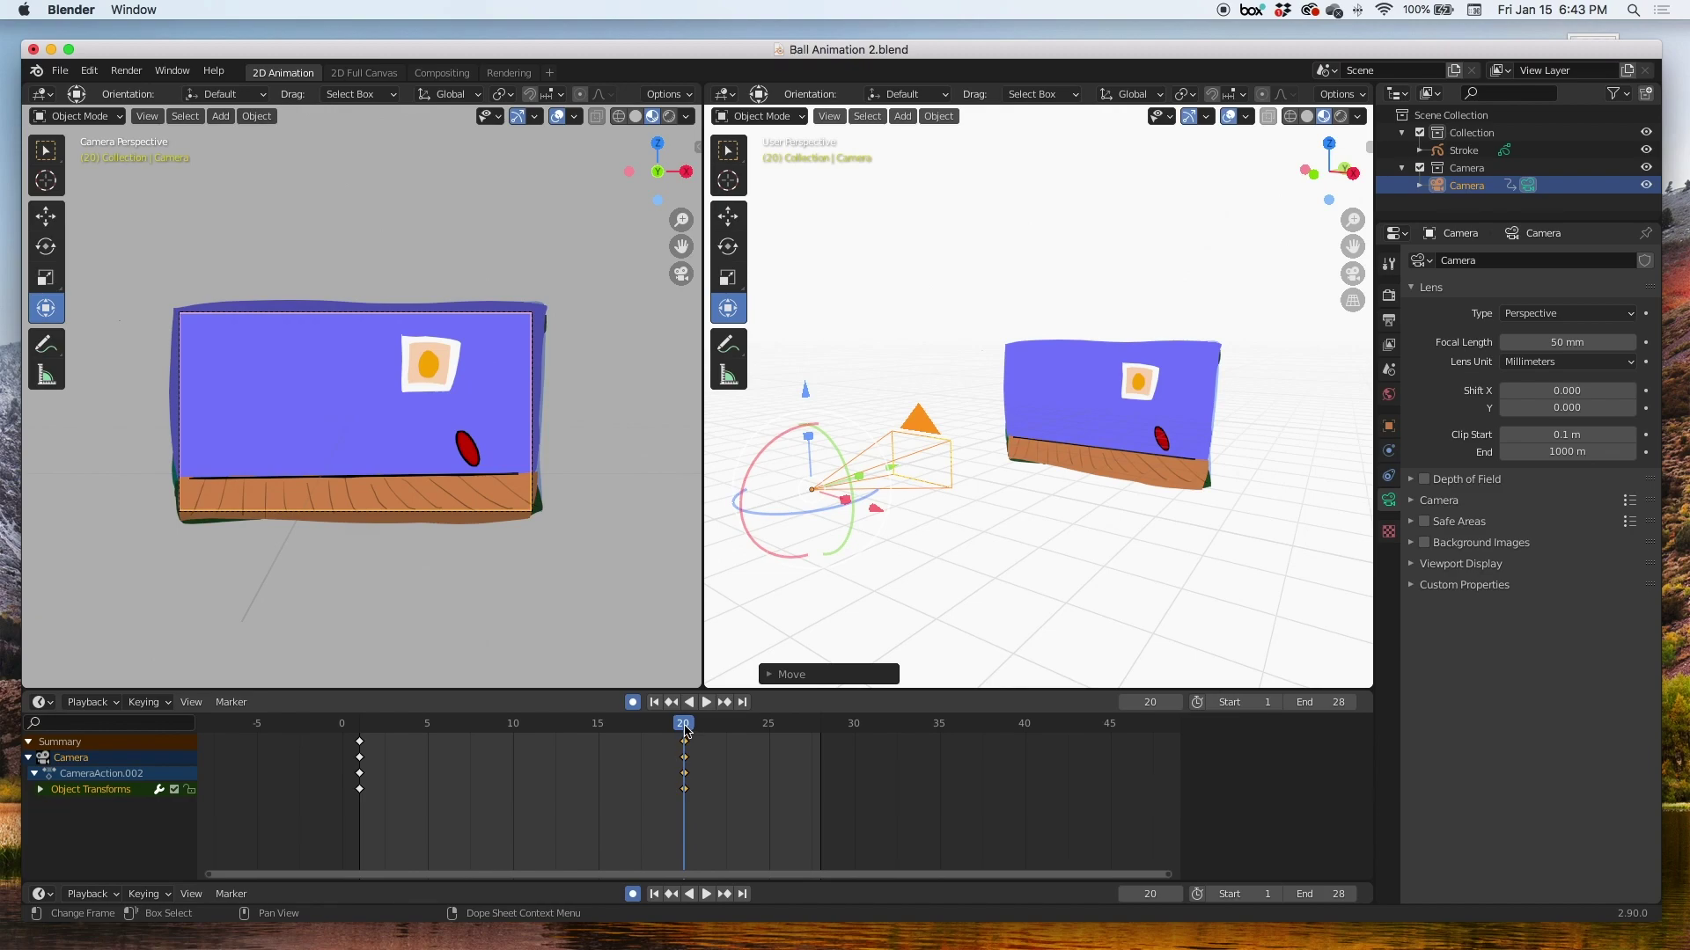
left_click(685, 740)
key("space")
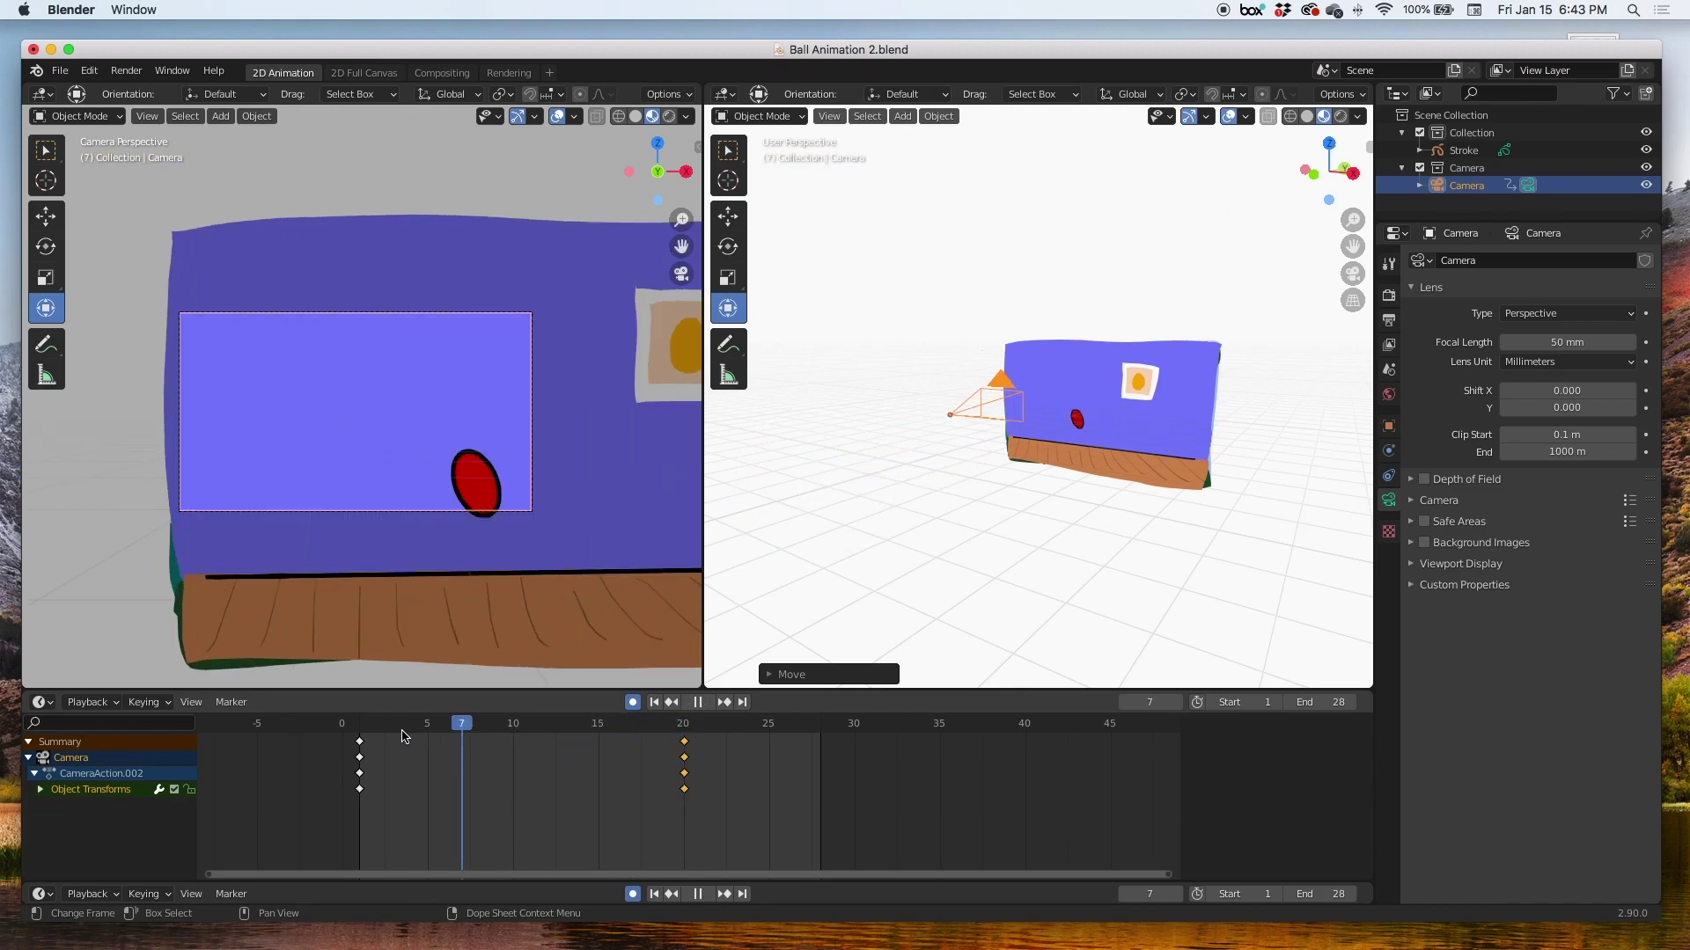
key("Escape")
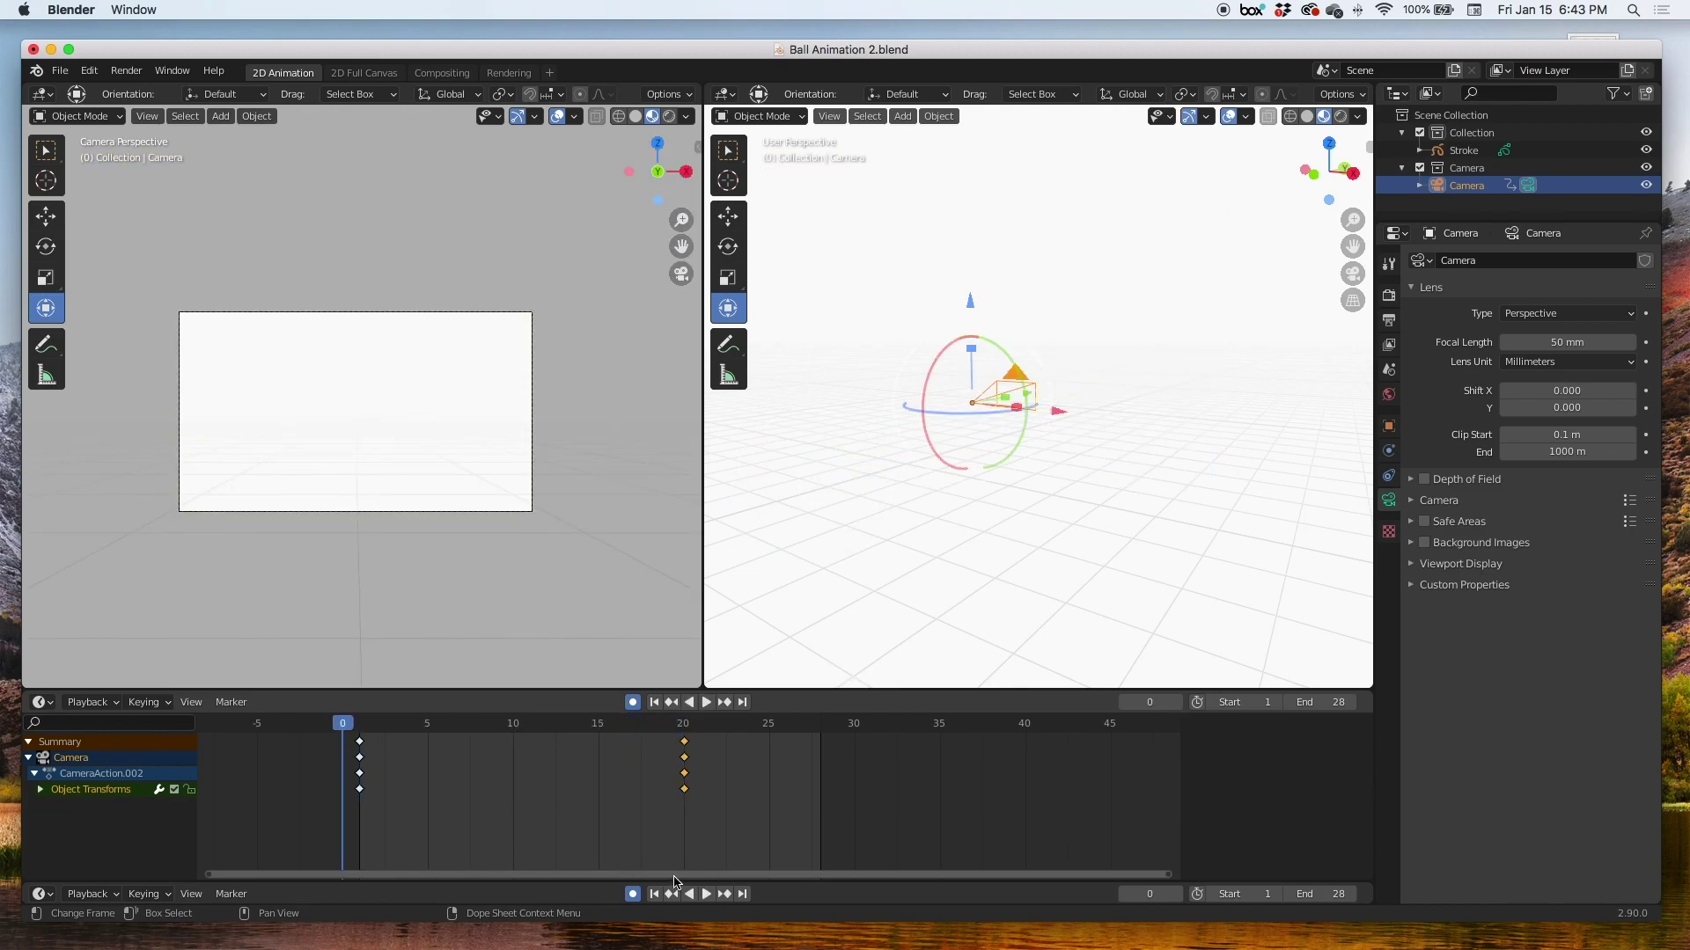
left_click(707, 894)
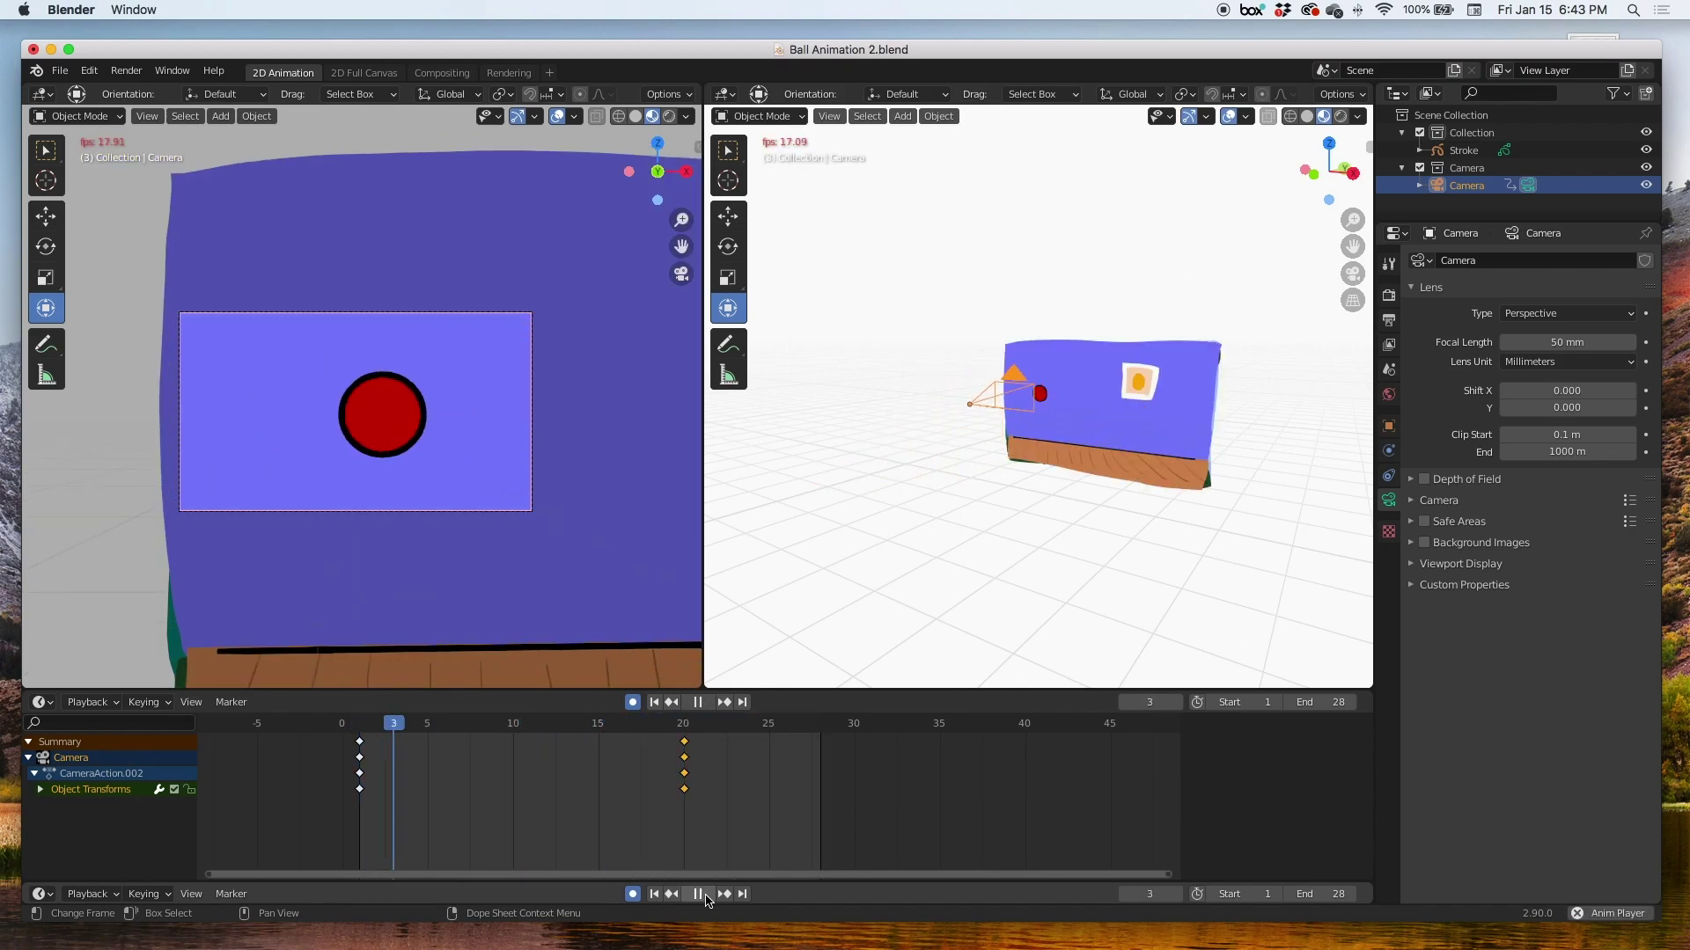
key("Escape")
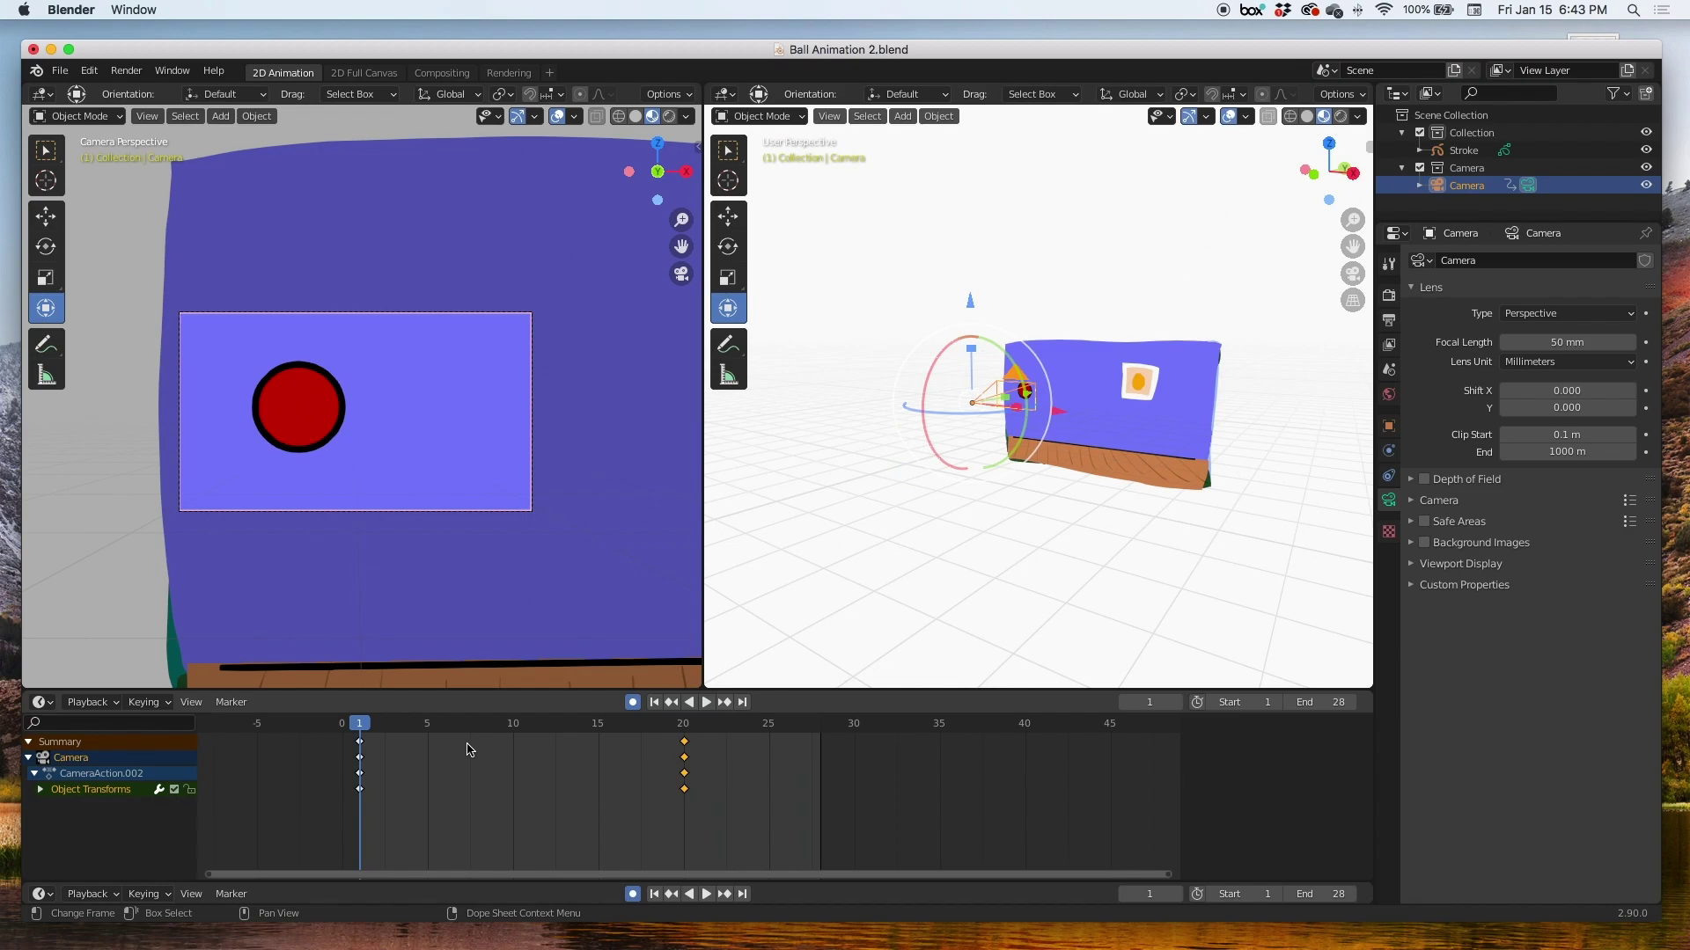
key("space")
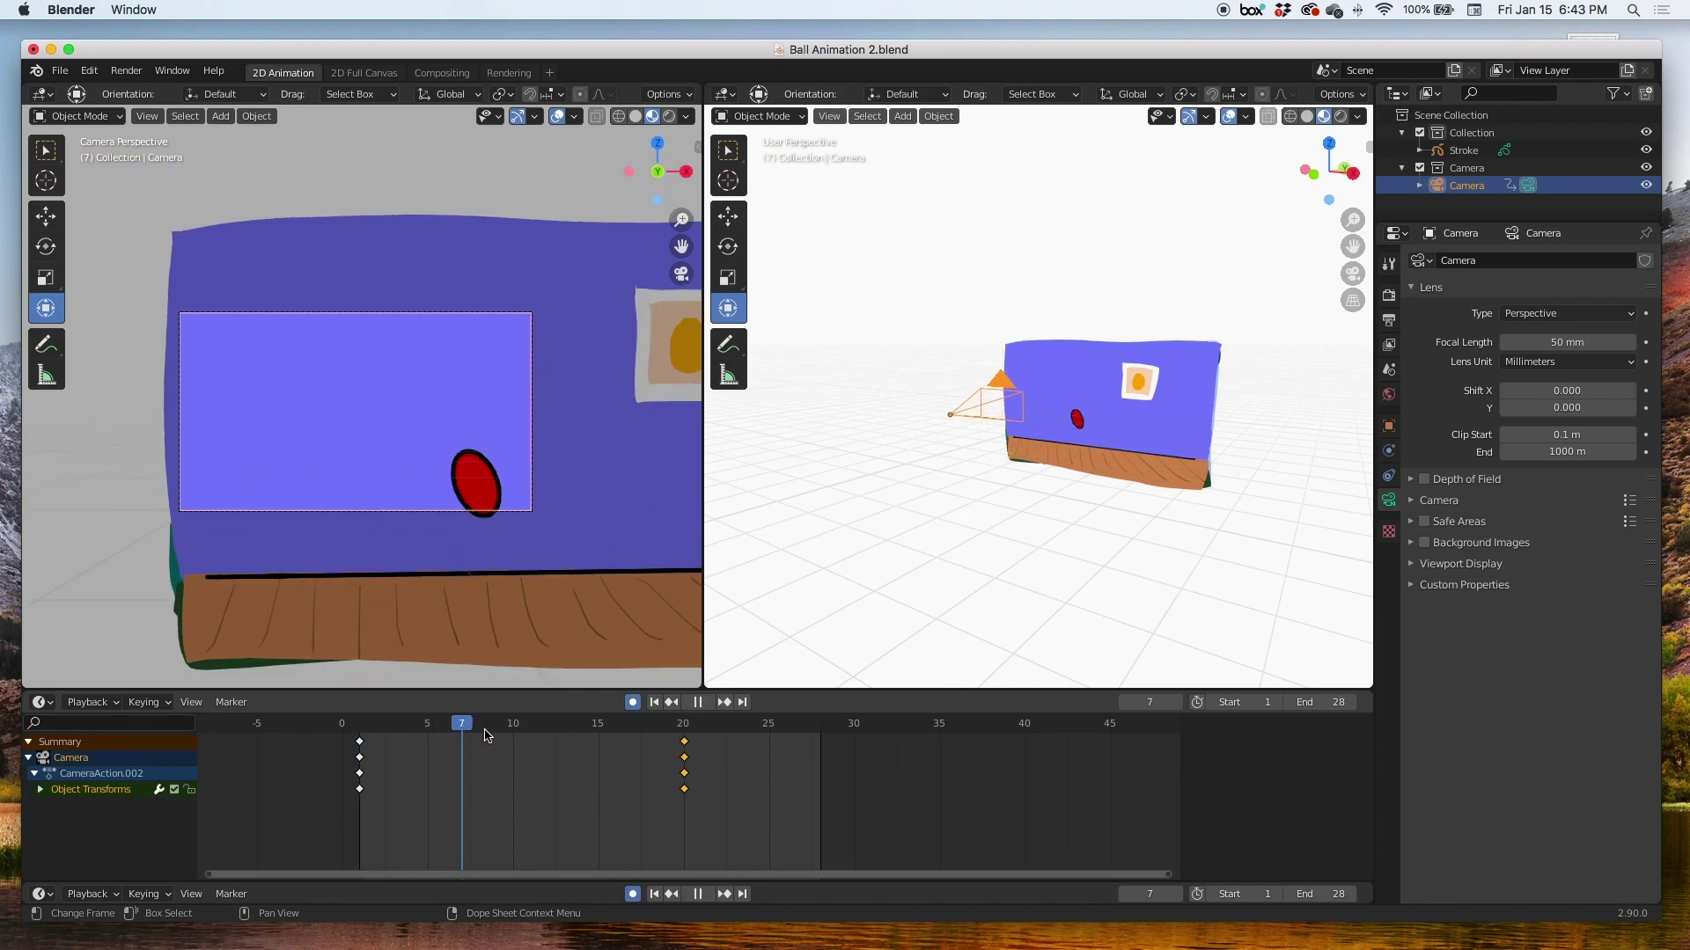
Step: At frame 9, lower the camera and shift it sideways to follow the ball, then return to frame 1
key("space")
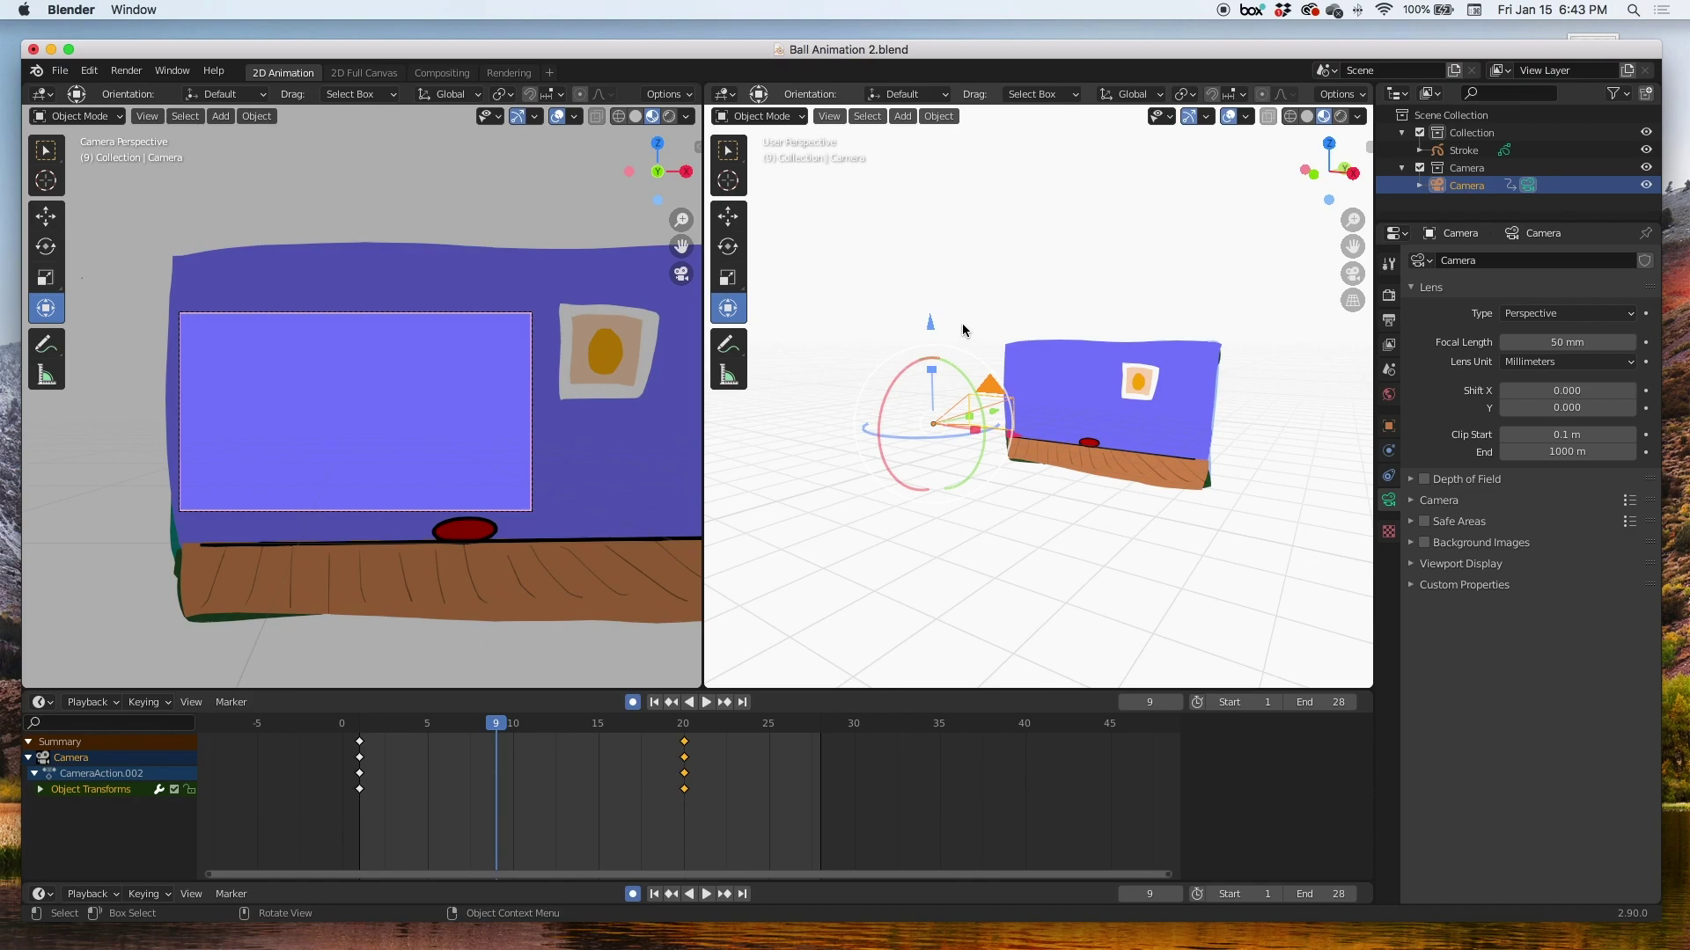
left_click_drag(931, 328, 927, 380)
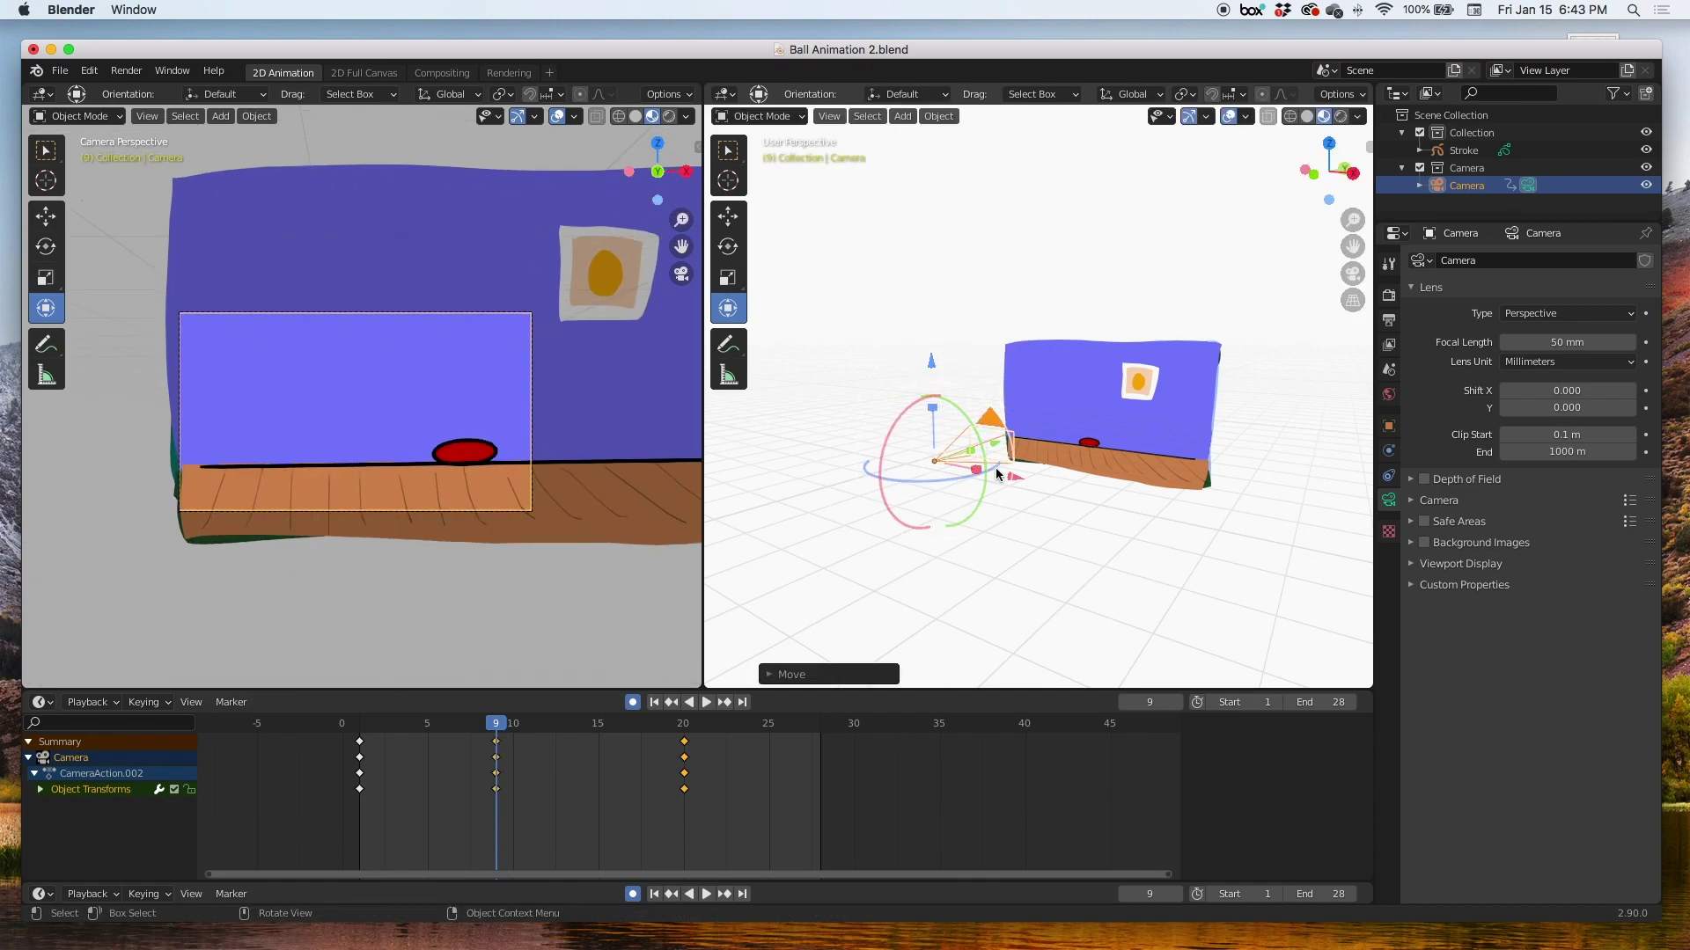
left_click_drag(1012, 477, 889, 497)
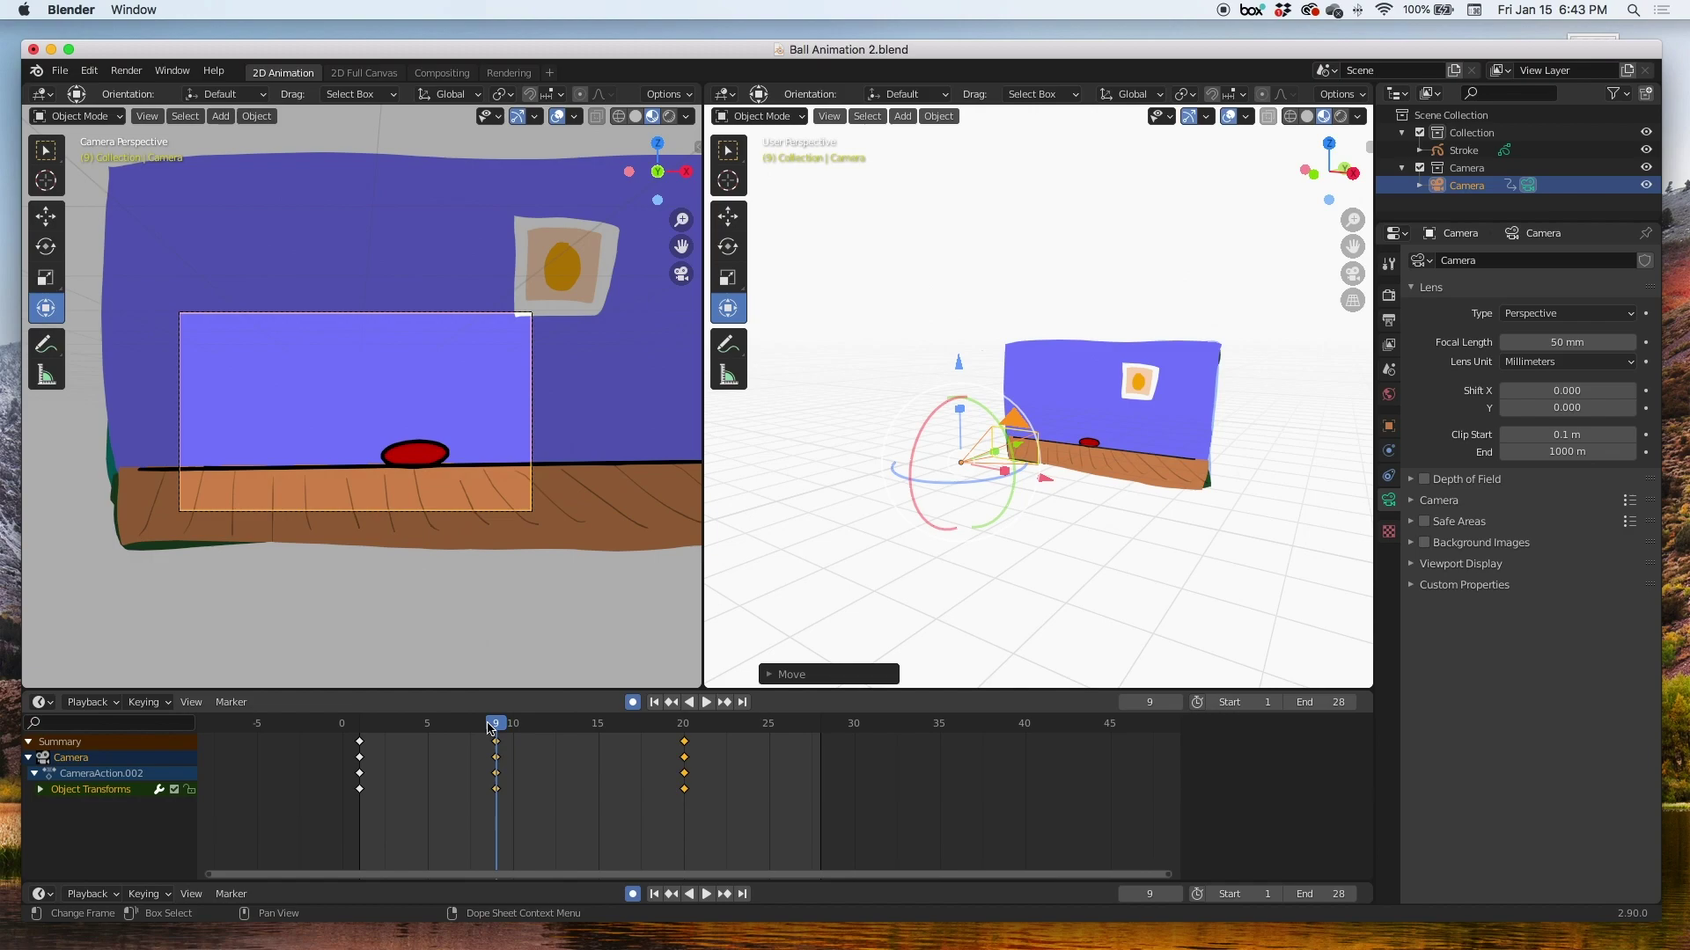
key("space")
left_click_drag(490, 727, 361, 727)
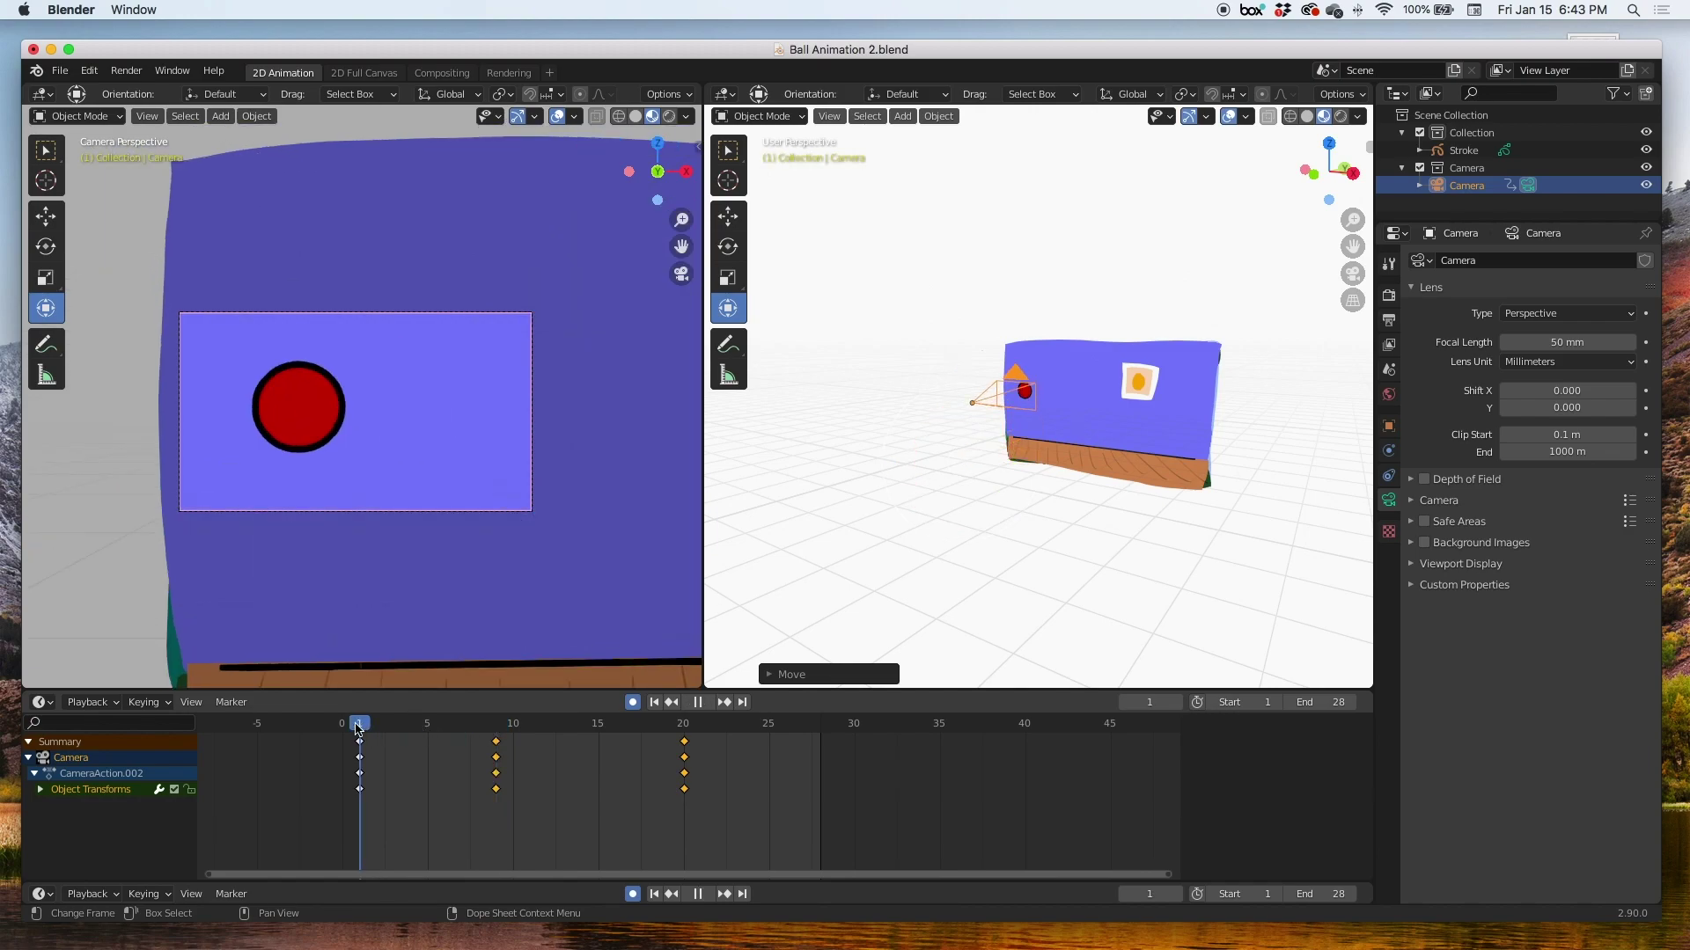
left_click(703, 894)
left_click(706, 895)
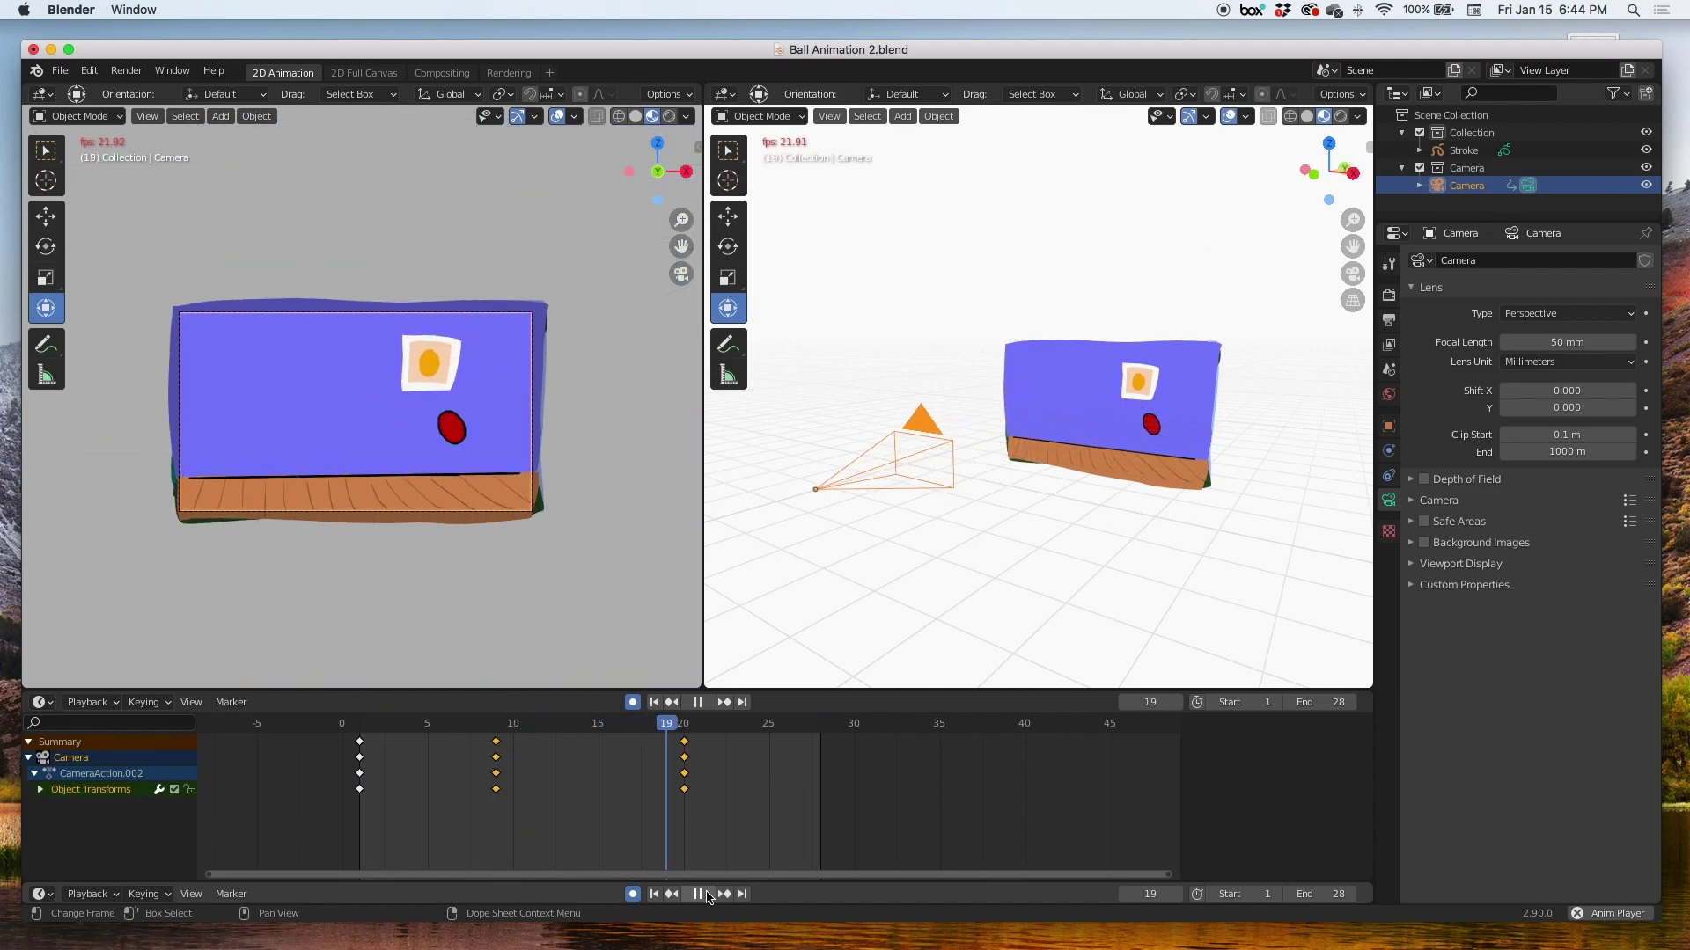
Step: Stop playback at frame 7 and disable Auto Keying
key("space")
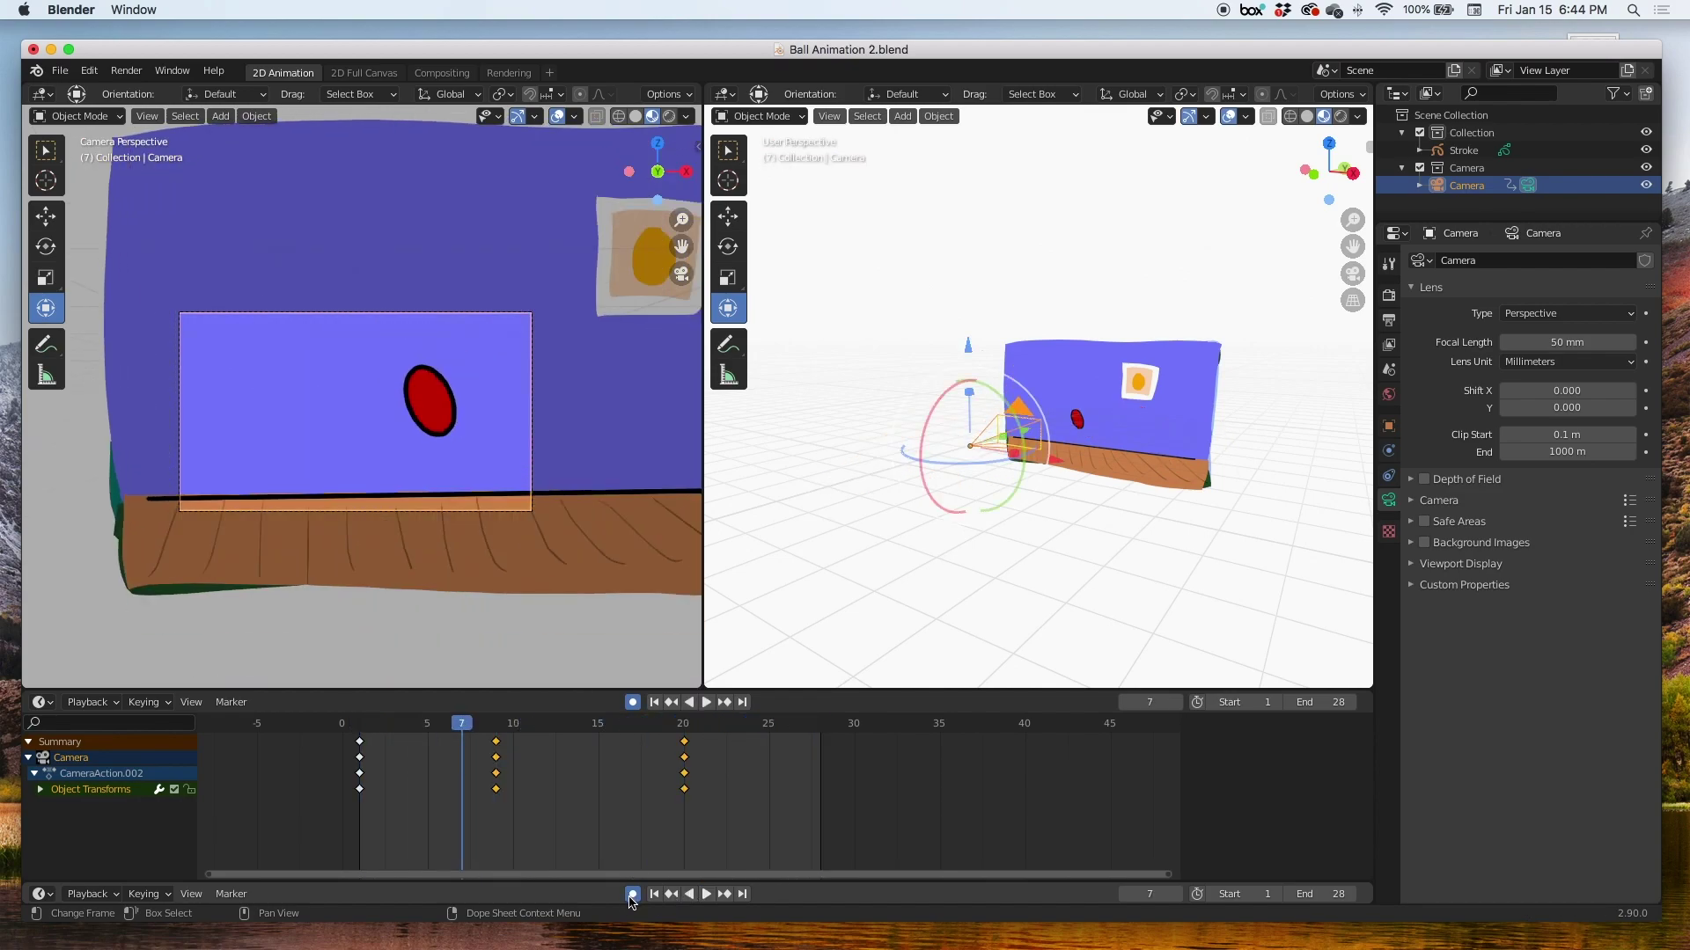
left_click(632, 894)
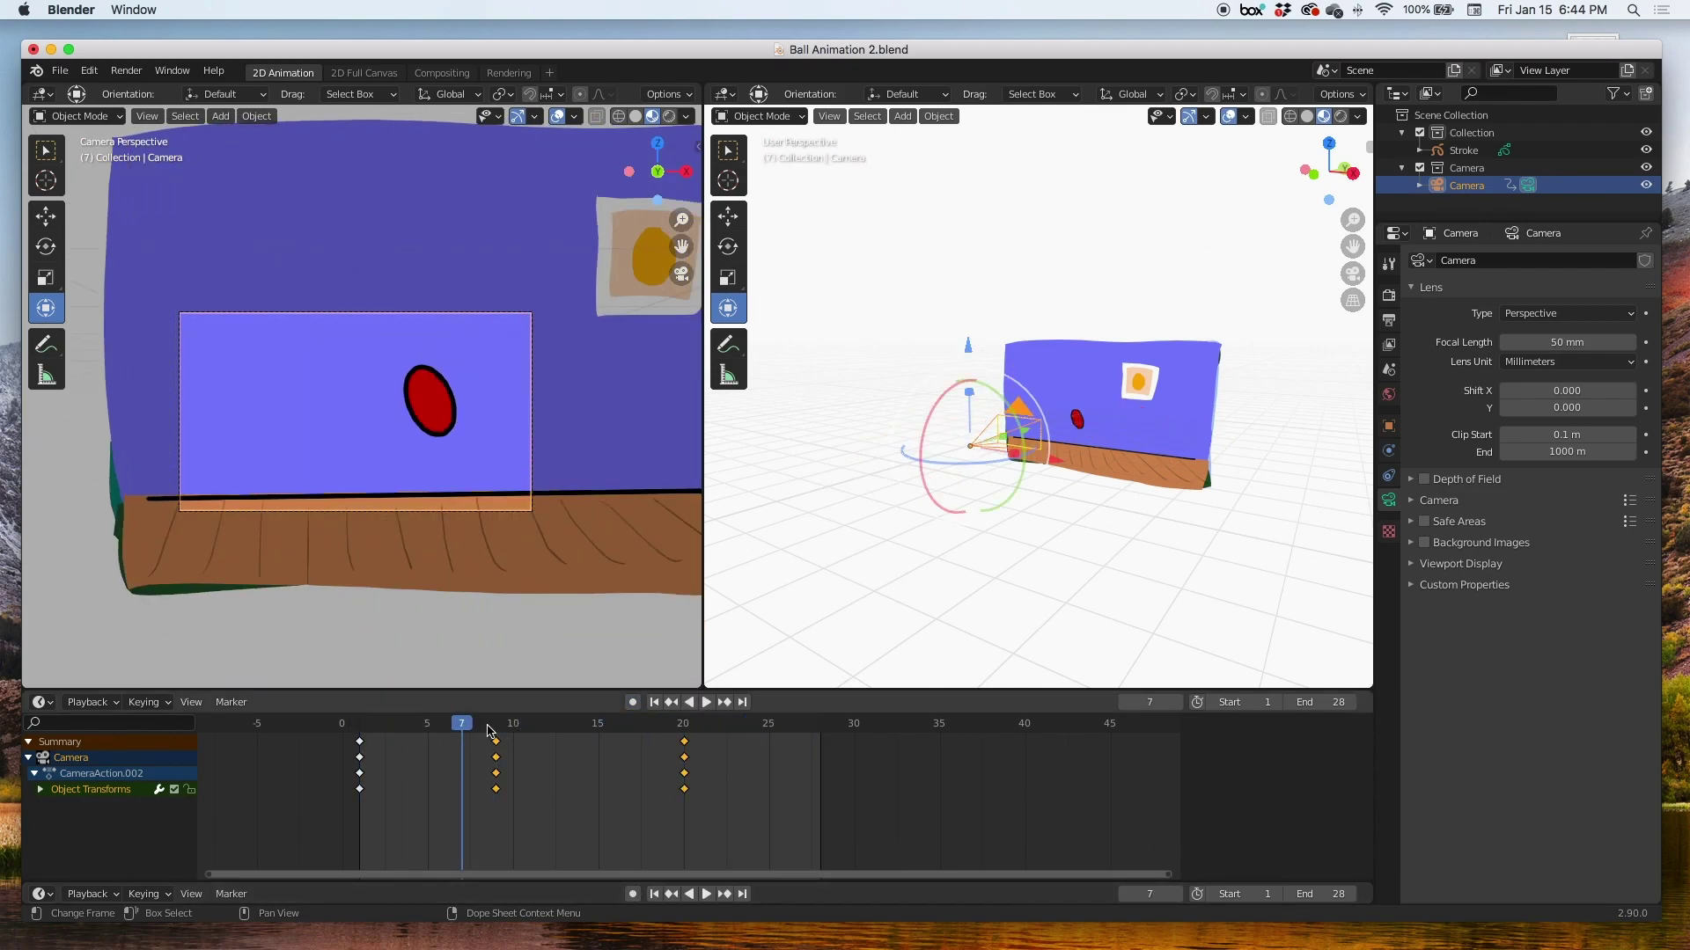